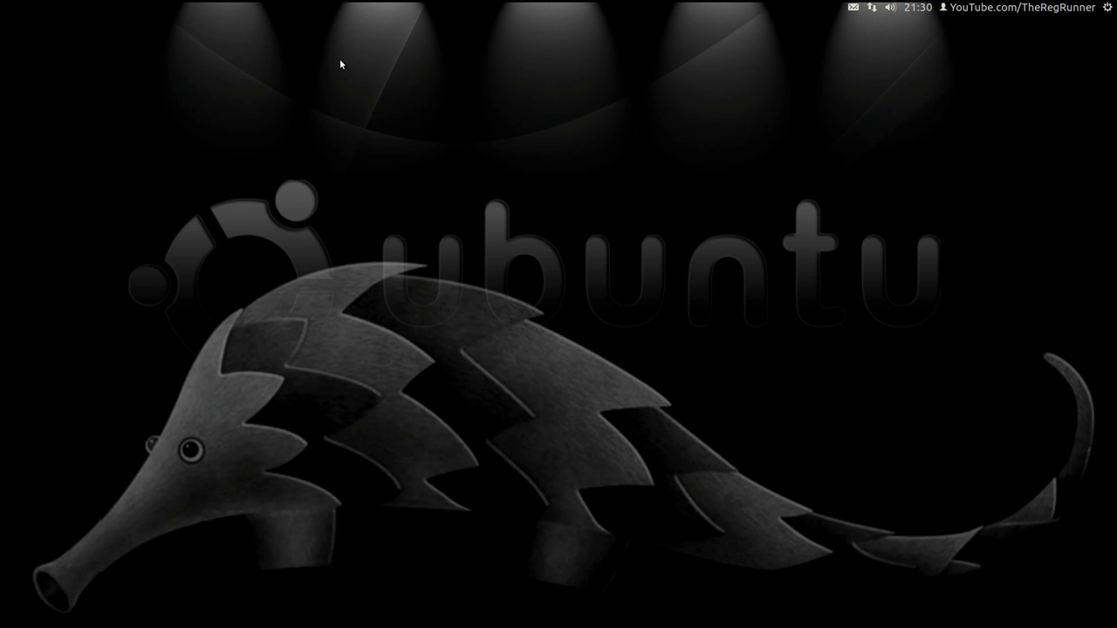
Step: Show the workspace cube, then bring up the system details overview via the 'system' search
{"action": "key", "text": "ctrl+alt+Right"}
{"action": "key", "text": "alt"}
{"action": "type", "text": "sy"}
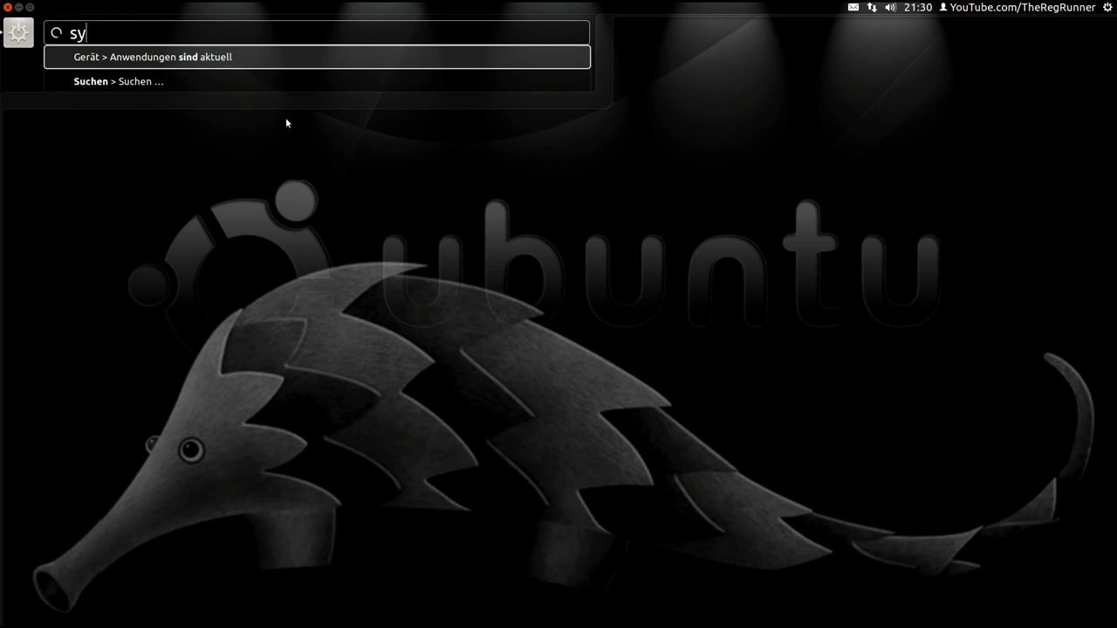
{"action": "type", "text": "stem"}
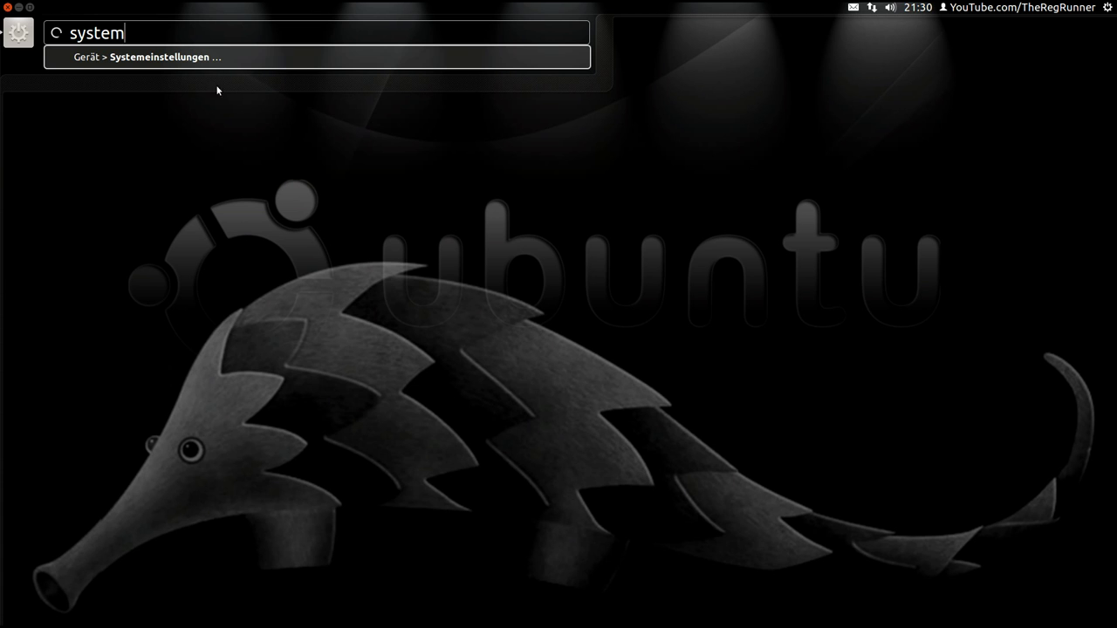
{"action": "key", "text": "Return"}
{"action": "scroll", "coordinate": [669, 312], "scroll_direction": "down", "scroll_amount": 3}
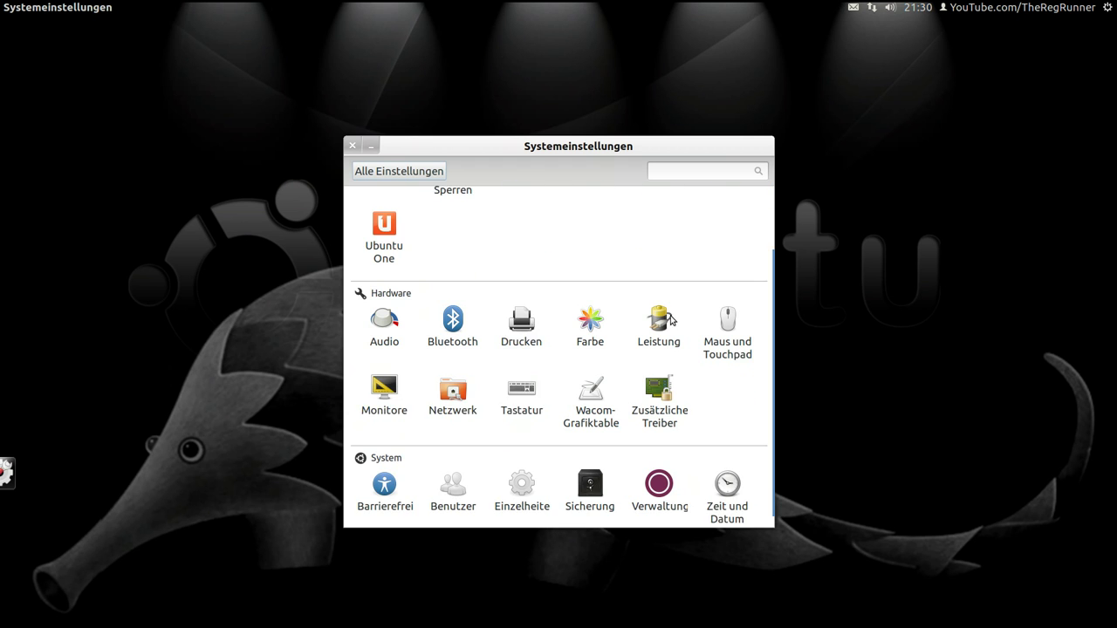
{"action": "left_click", "coordinate": [521, 471]}
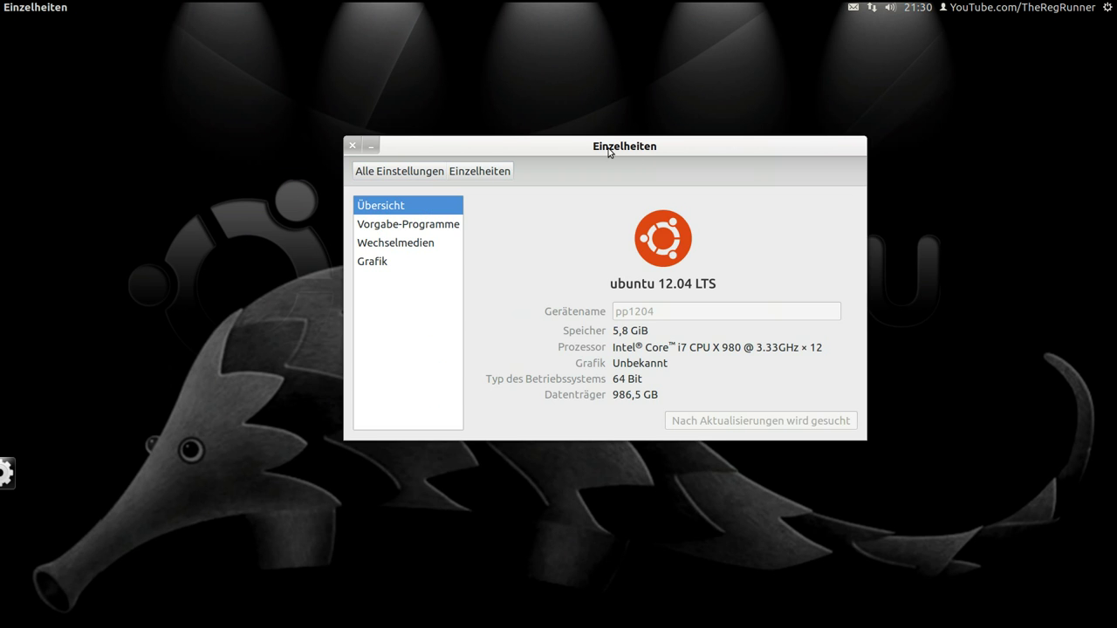
Step: Inspect the system details (64 Bit, 12 processors) and close the window
{"action": "left_click_drag", "start_coordinate": [616, 155], "coordinate": [464, 143]}
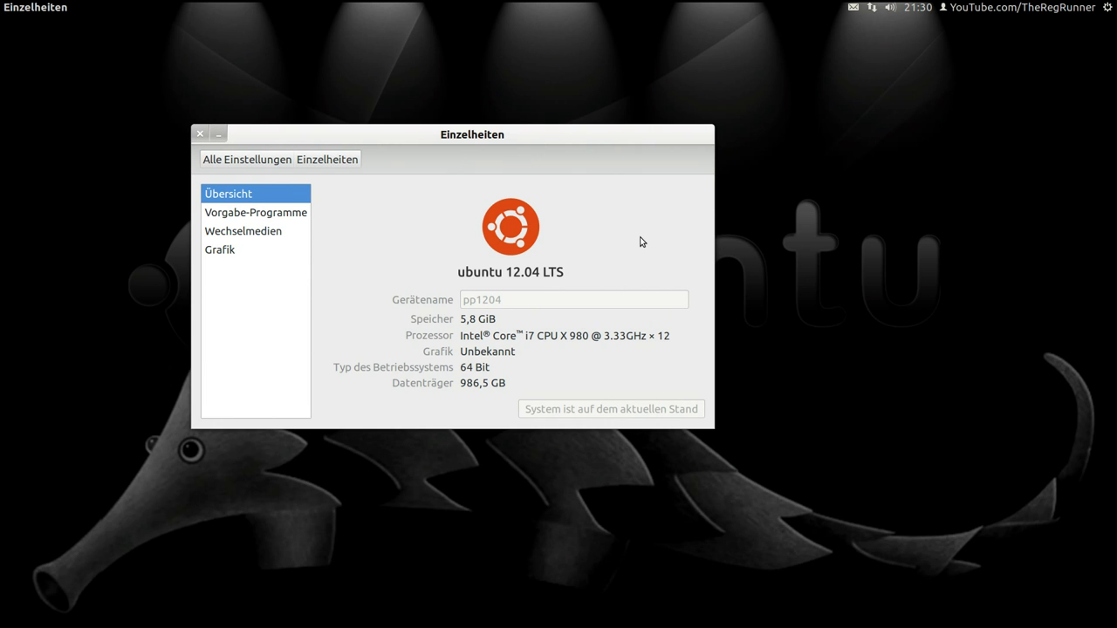
{"action": "left_click_drag", "start_coordinate": [487, 370], "coordinate": [460, 367]}
{"action": "left_click", "coordinate": [572, 362]}
{"action": "left_click_drag", "start_coordinate": [672, 335], "coordinate": [659, 335]}
{"action": "left_click_drag", "start_coordinate": [510, 133], "coordinate": [493, 112]}
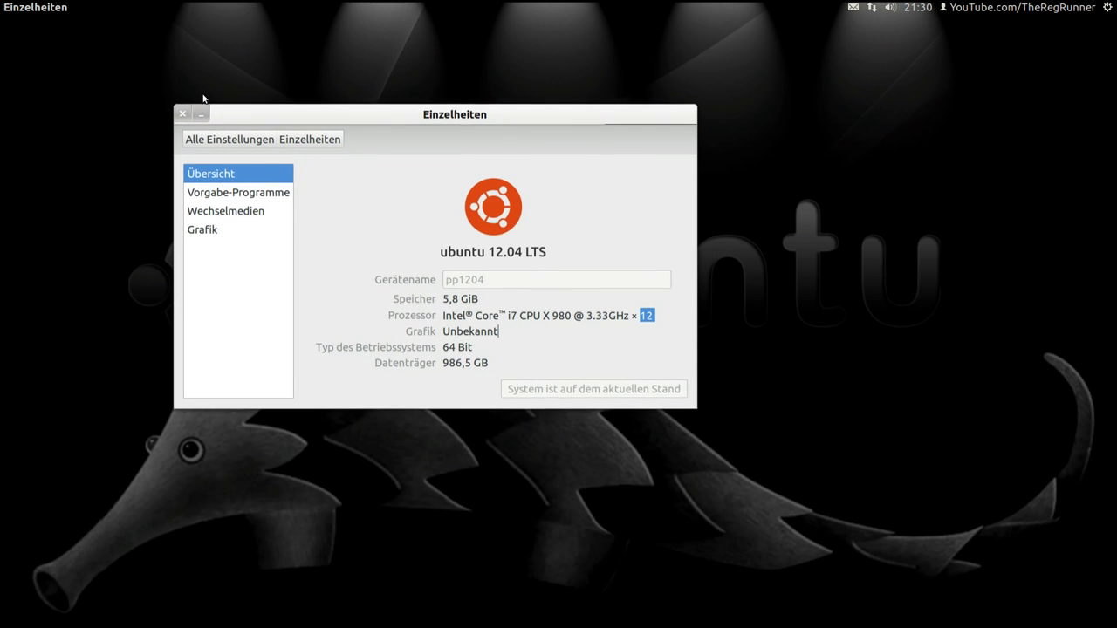
{"action": "left_click", "coordinate": [185, 115]}
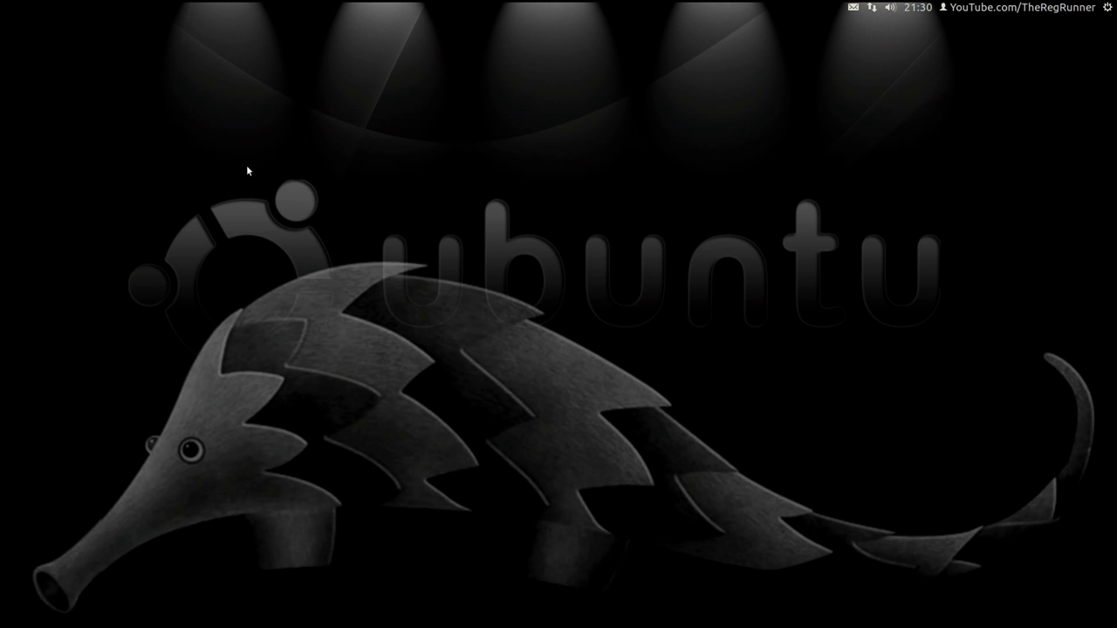
Step: Browse the Dash gimp results and preview the Precise_Pangolin wallpaper in the image viewer
{"action": "mouse_move", "coordinate": [2, 35]}
{"action": "left_click", "coordinate": [19, 35]}
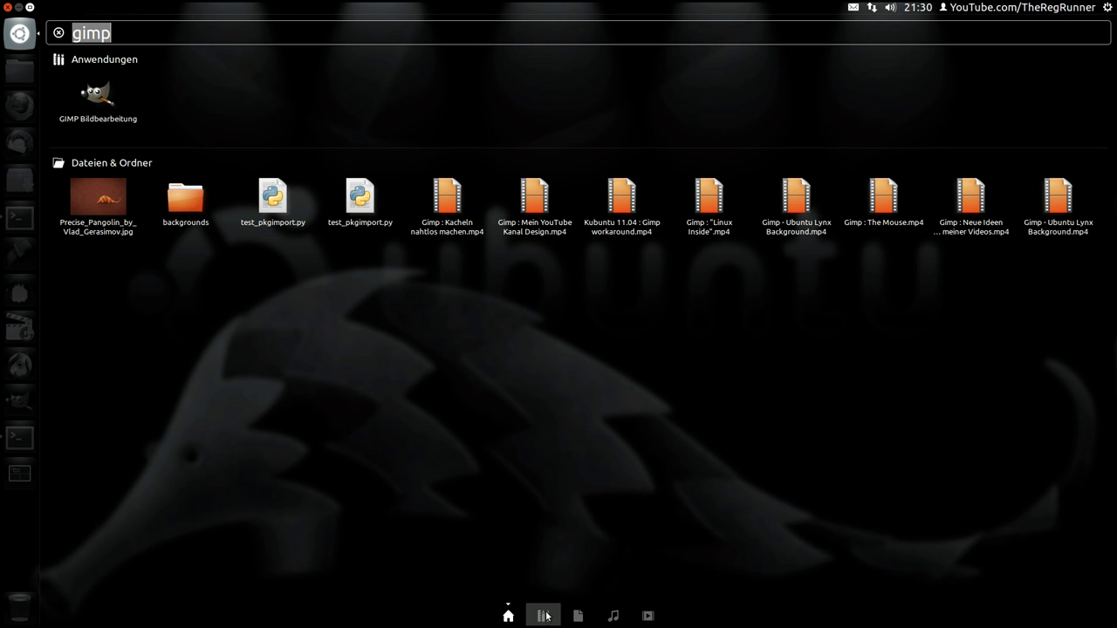
{"action": "left_click", "coordinate": [545, 614]}
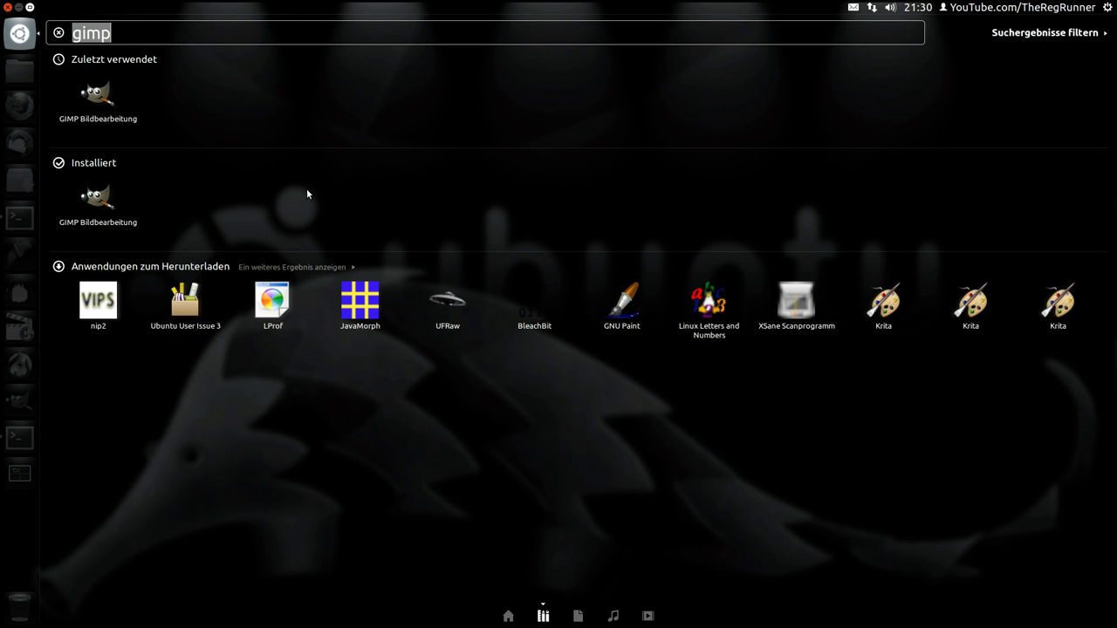
{"action": "left_click", "coordinate": [508, 616]}
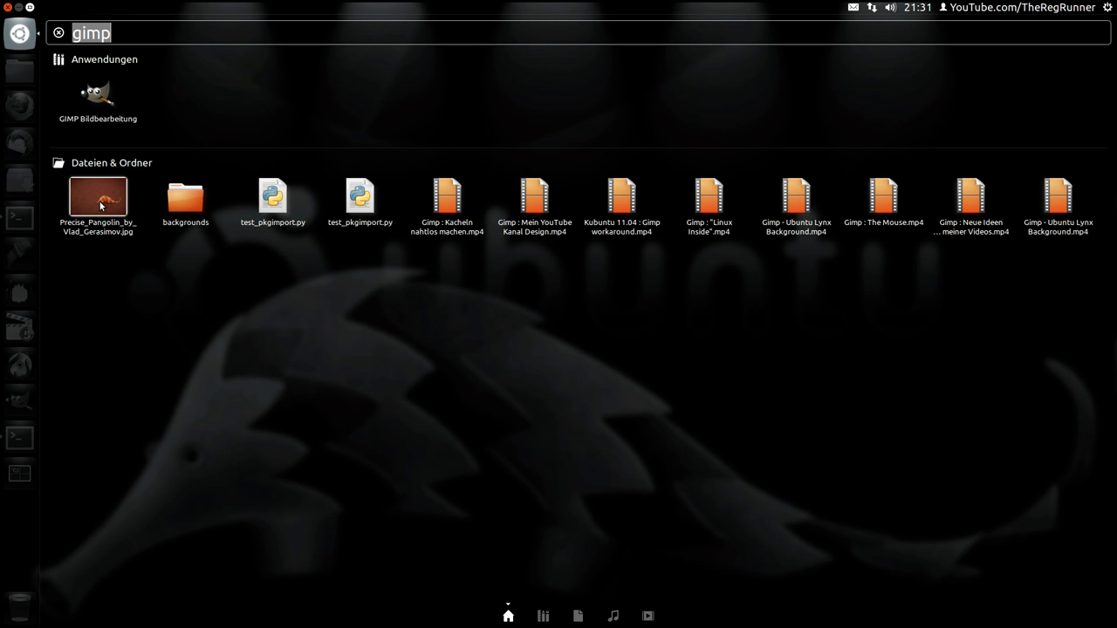
{"action": "left_click", "coordinate": [100, 205]}
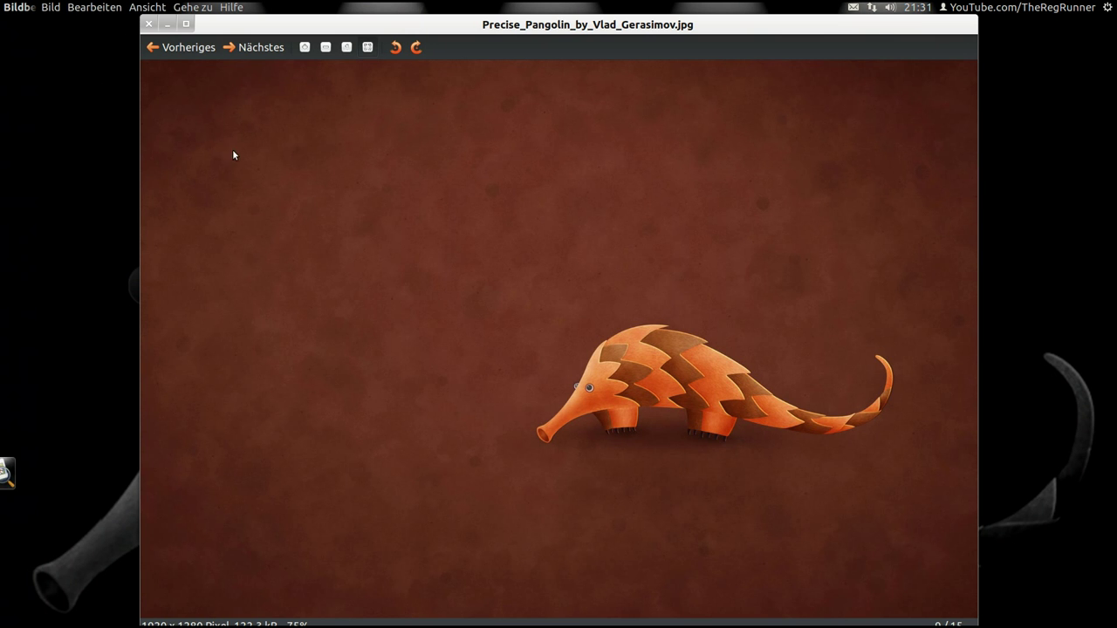
{"action": "left_click", "coordinate": [148, 25]}
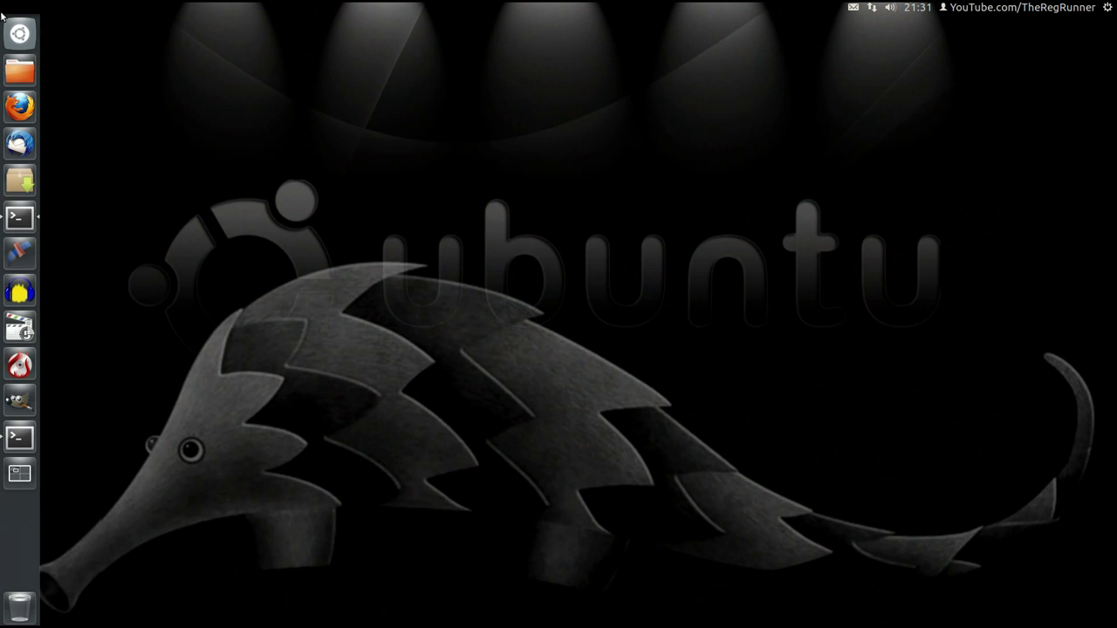
{"action": "mouse_move", "coordinate": [3, 16]}
{"action": "left_click", "coordinate": [18, 33]}
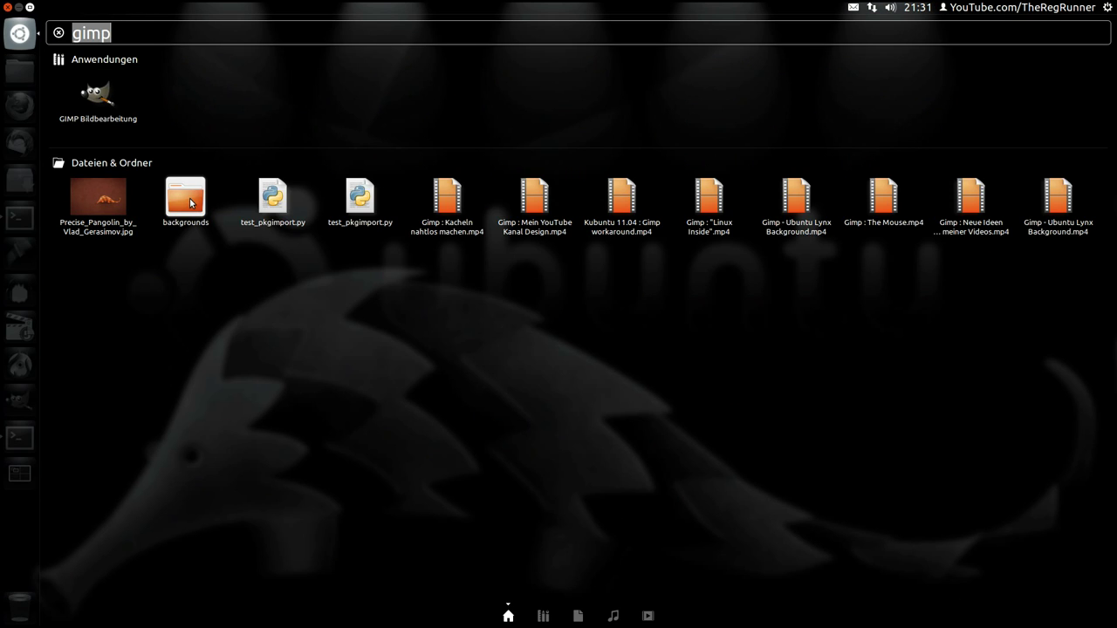
Step: Open Precise_Pangolin_by_Vlad_Gerasimov.jpg from the backgrounds folder with GIMP-Bildbearbeitung
{"action": "left_click", "coordinate": [187, 199]}
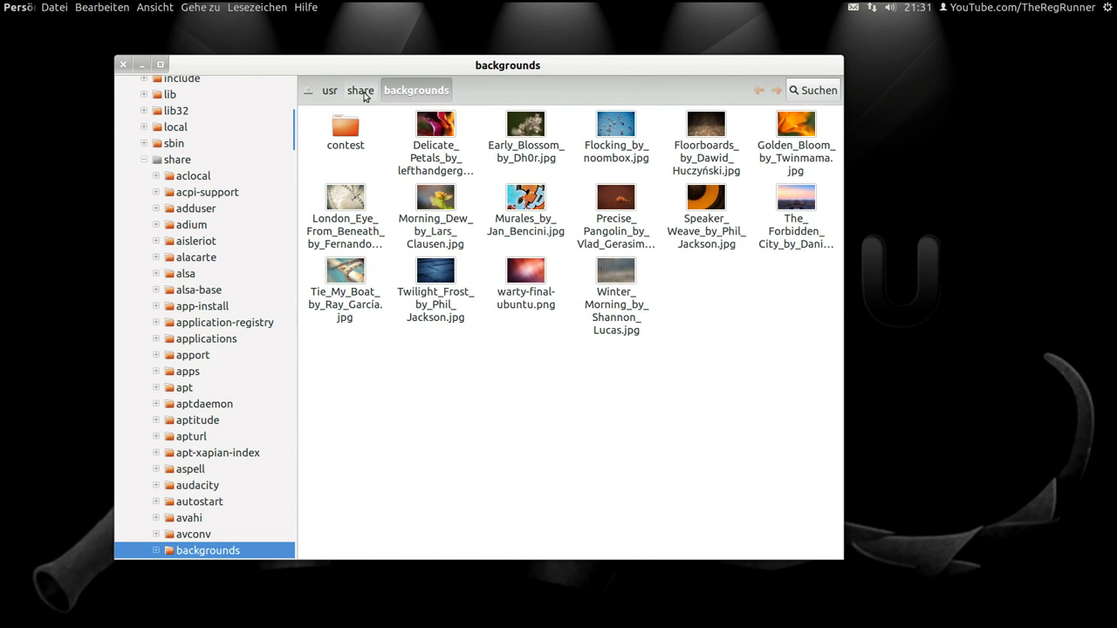
{"action": "left_click", "coordinate": [626, 207]}
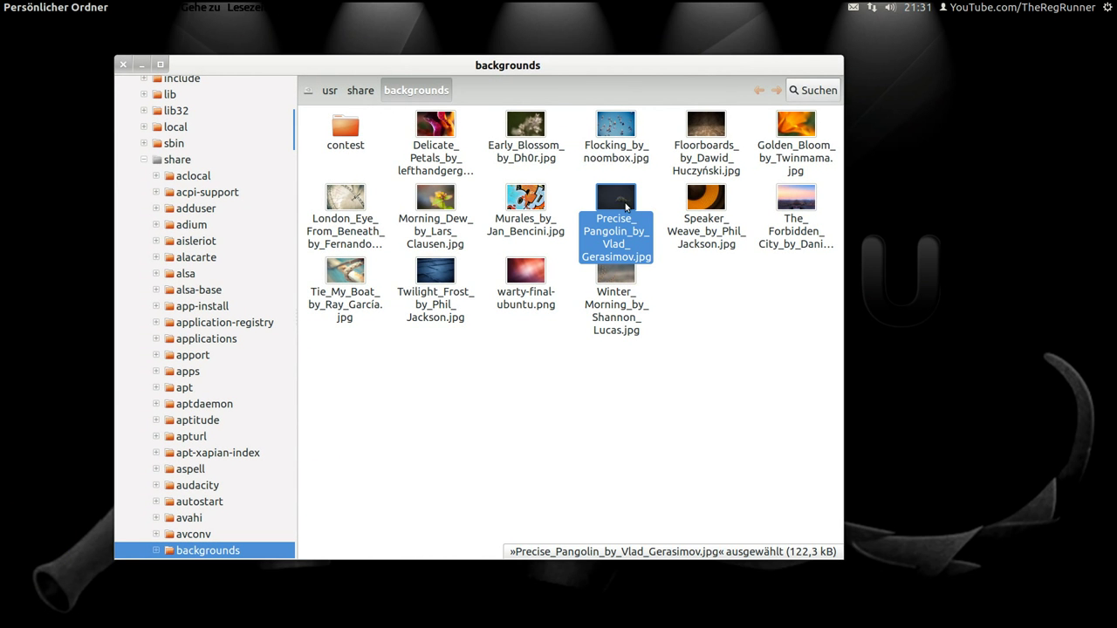
{"action": "right_click", "coordinate": [622, 211]}
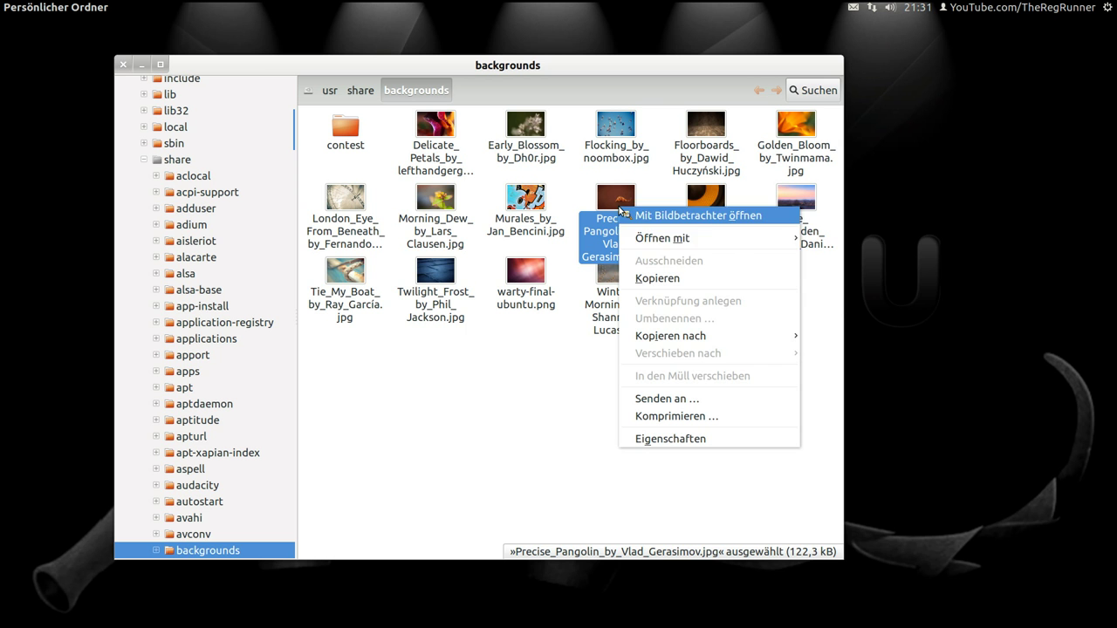
{"action": "mouse_move", "coordinate": [664, 238]}
{"action": "left_click", "coordinate": [843, 261]}
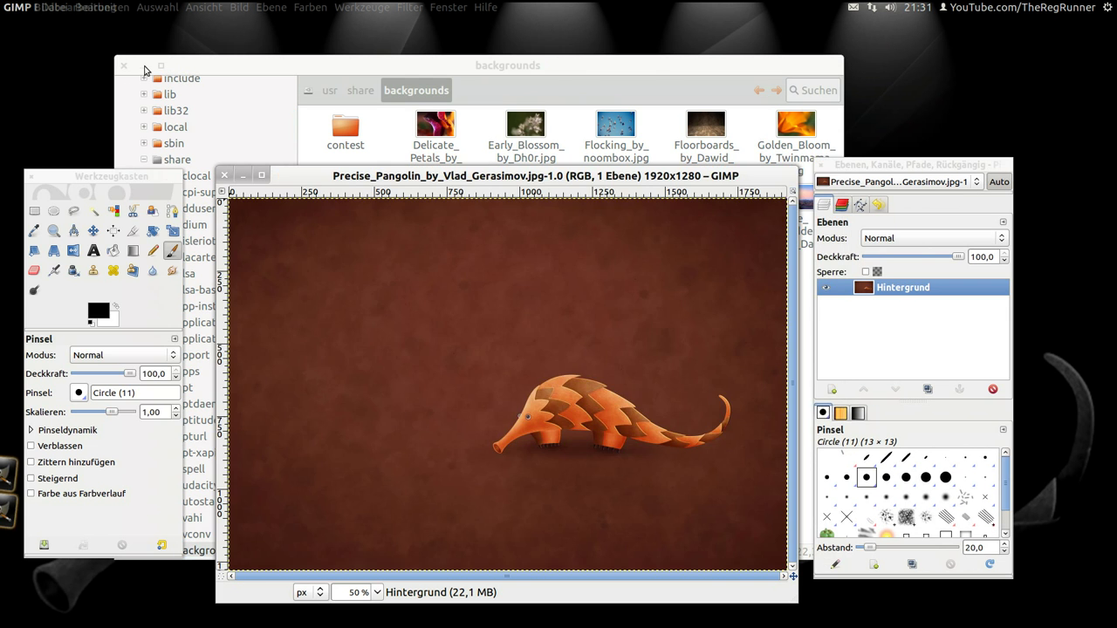
Step: Minimize Nautilus, nudge the GIMP image window, and browse the Farben menu without choosing
{"action": "left_click", "coordinate": [144, 65]}
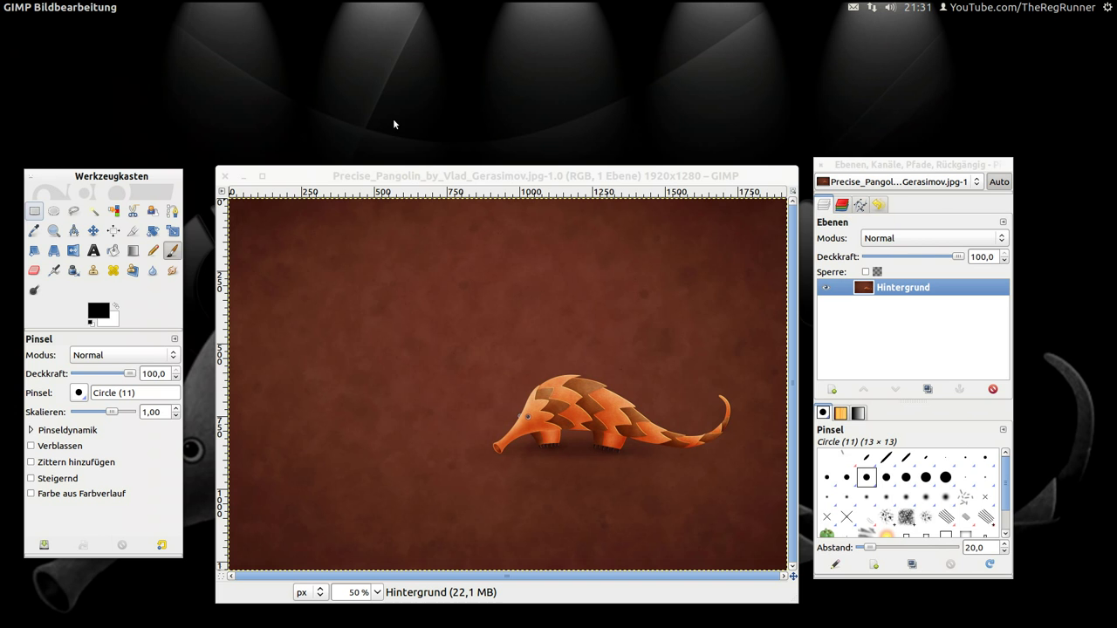
{"action": "left_click", "coordinate": [455, 172]}
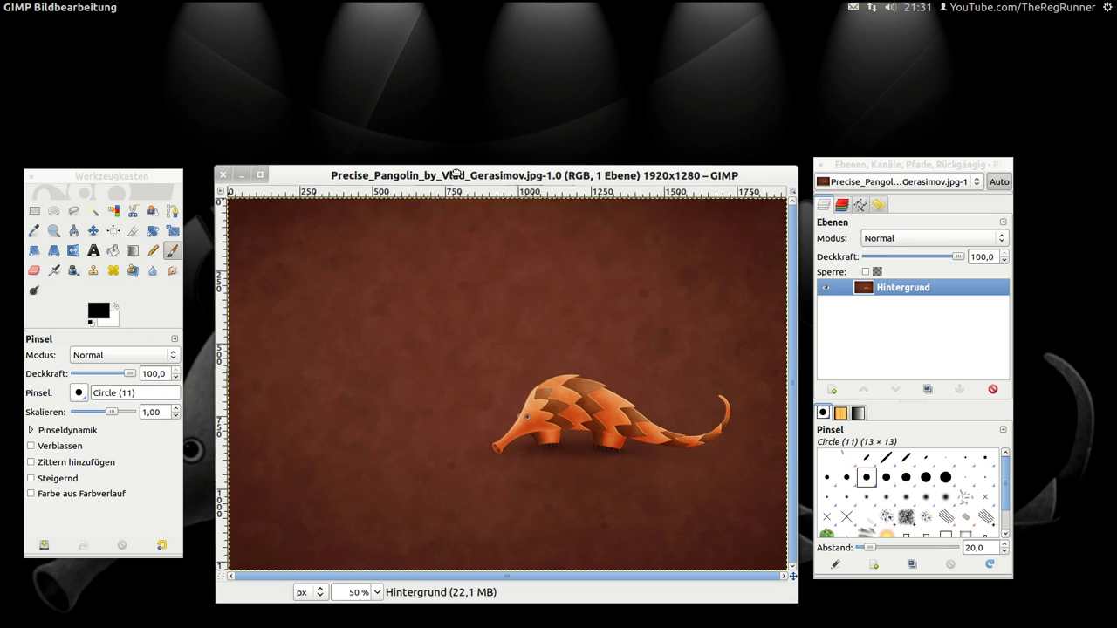
{"action": "left_click_drag", "start_coordinate": [456, 171], "coordinate": [449, 162]}
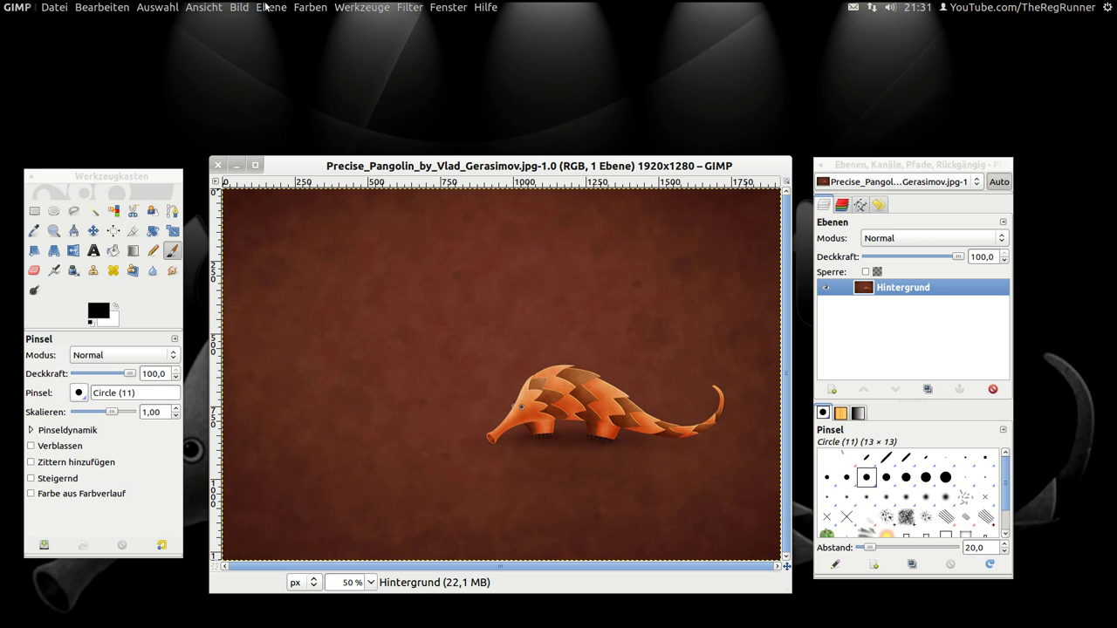
{"action": "left_click", "coordinate": [307, 10]}
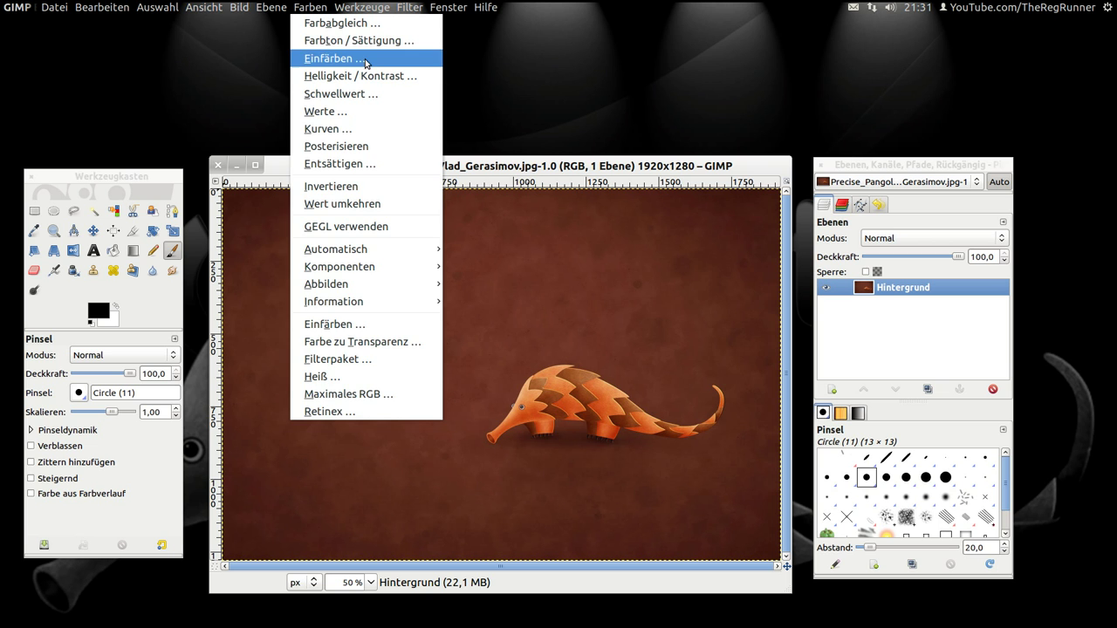
{"action": "left_click", "coordinate": [564, 165]}
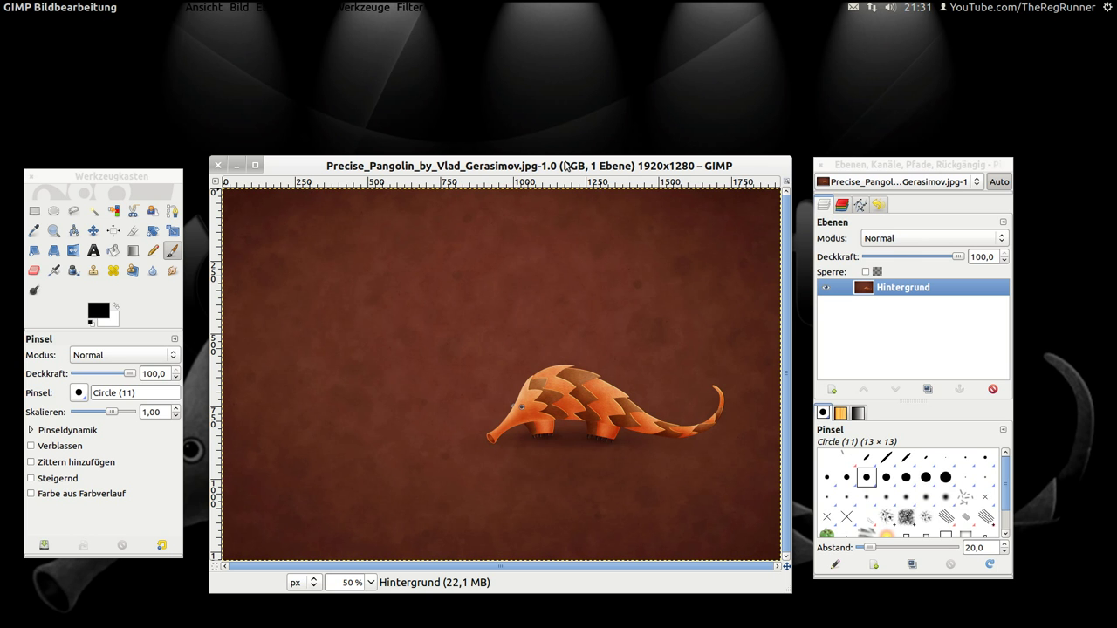
Step: Colorize the wallpaper with hue 223, saturation 90 and lightness -46
{"action": "key", "text": "alt"}
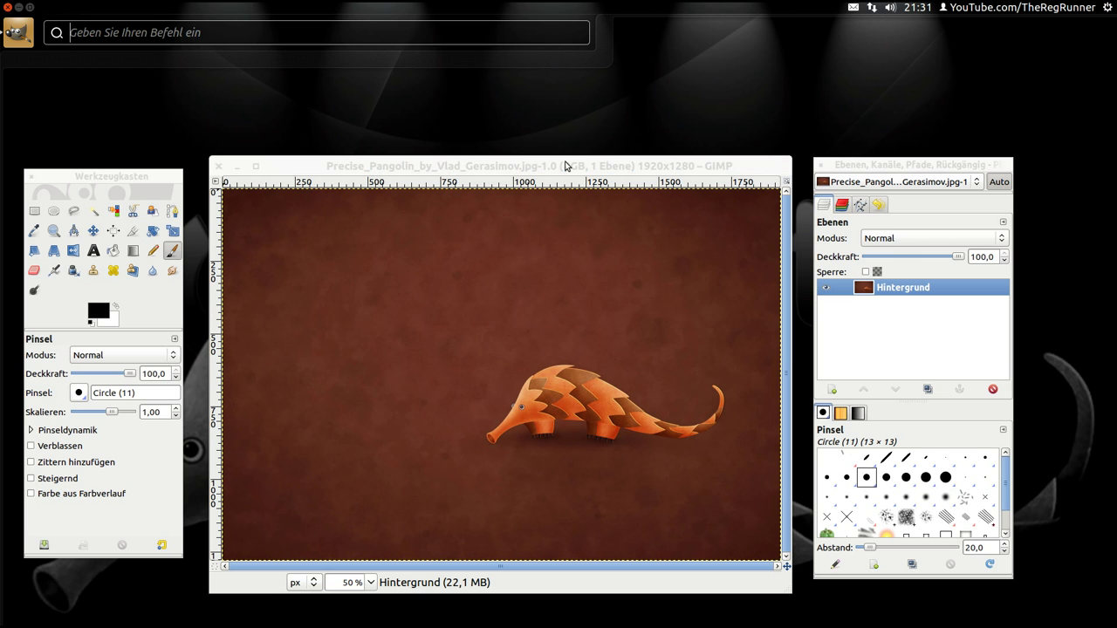
{"action": "type", "text": "Einf"}
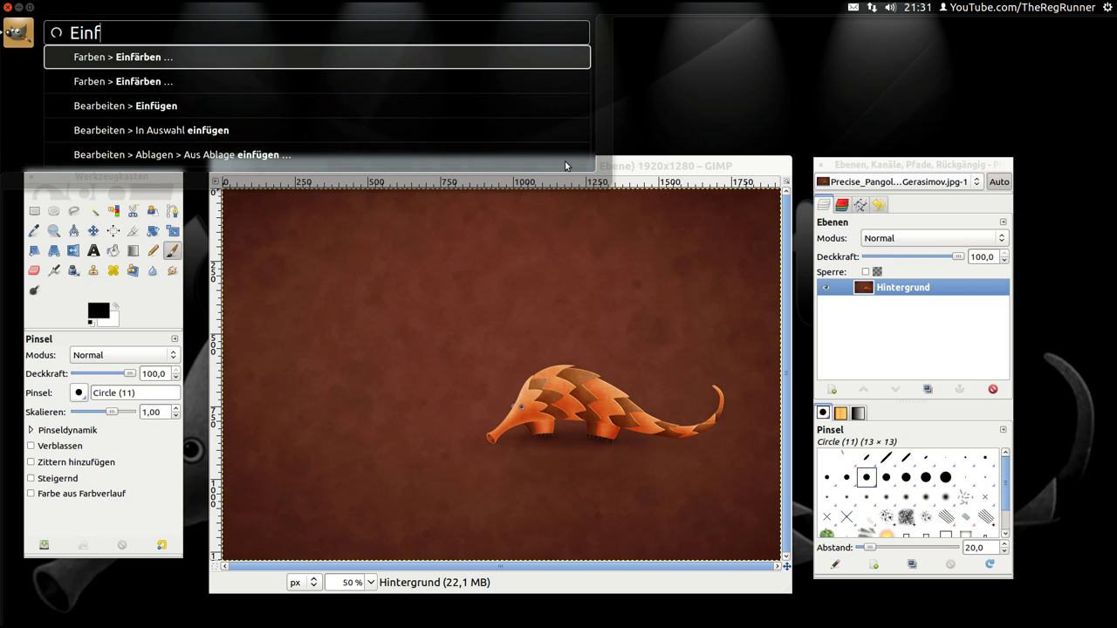
{"action": "left_click", "coordinate": [140, 58]}
{"action": "left_click_drag", "start_coordinate": [550, 221], "coordinate": [248, 45]}
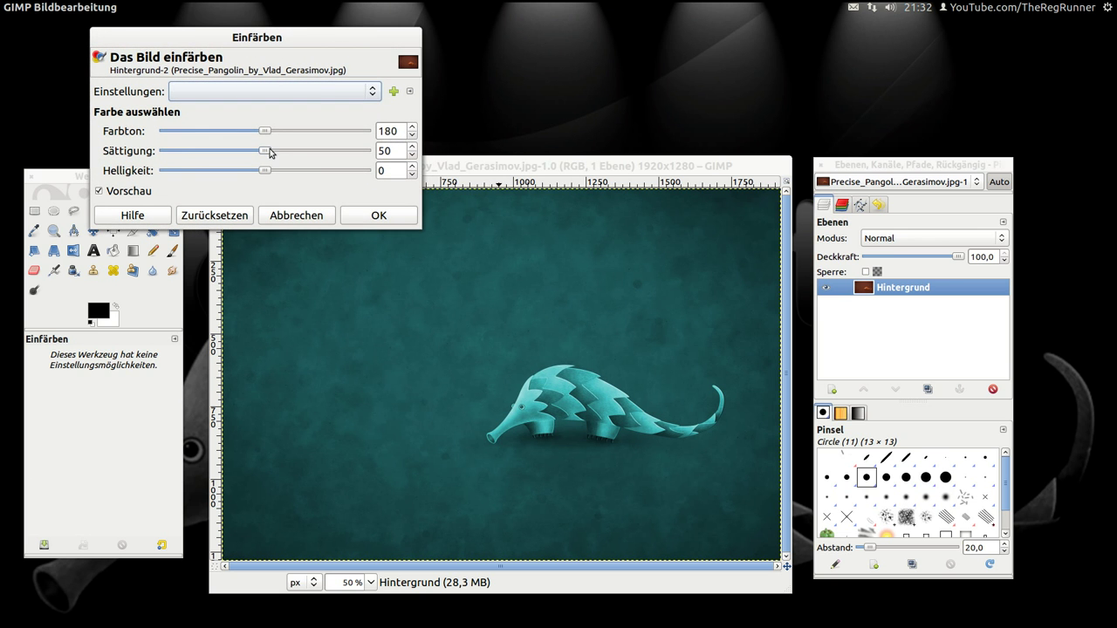
{"action": "mouse_move", "coordinate": [264, 131]}
{"action": "left_mouse_down"}
{"action": "mouse_move", "coordinate": [312, 135]}
{"action": "mouse_move", "coordinate": [226, 134]}
{"action": "mouse_move", "coordinate": [309, 134]}
{"action": "mouse_move", "coordinate": [282, 133]}
{"action": "mouse_move", "coordinate": [354, 155]}
{"action": "mouse_move", "coordinate": [345, 152]}
{"action": "left_mouse_up"}
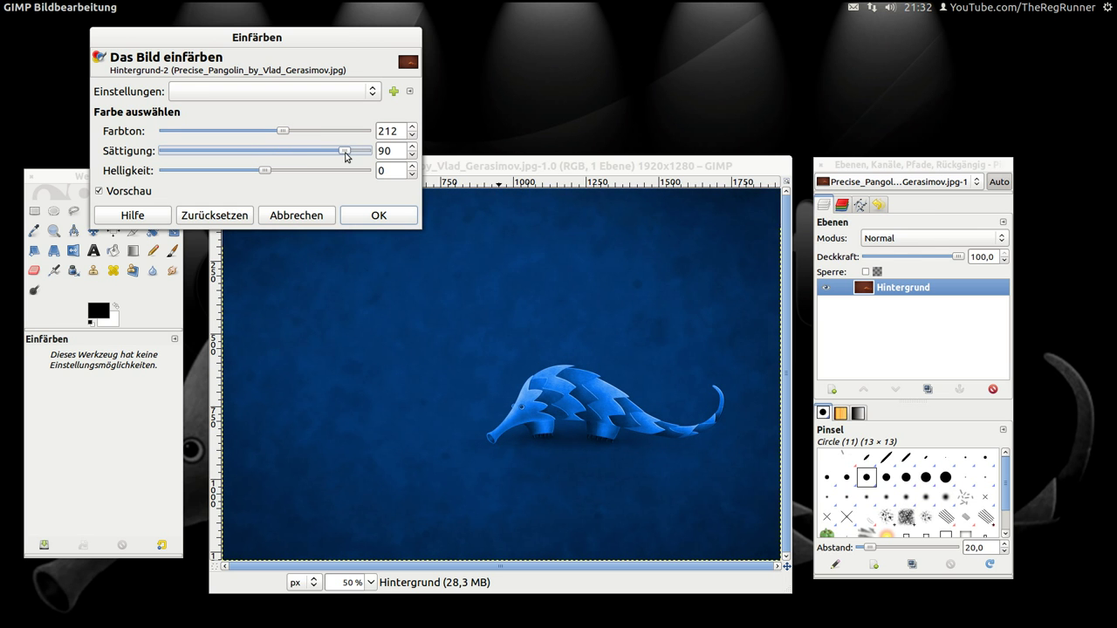
{"action": "left_click_drag", "start_coordinate": [264, 171], "coordinate": [218, 170]}
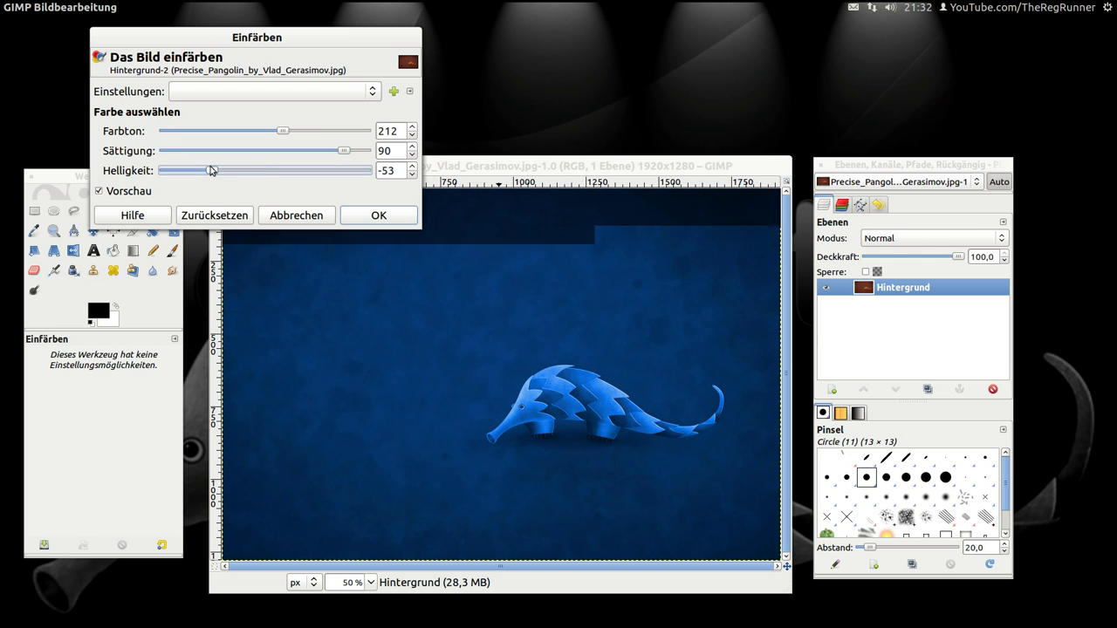
{"action": "left_click_drag", "start_coordinate": [283, 131], "coordinate": [291, 131]}
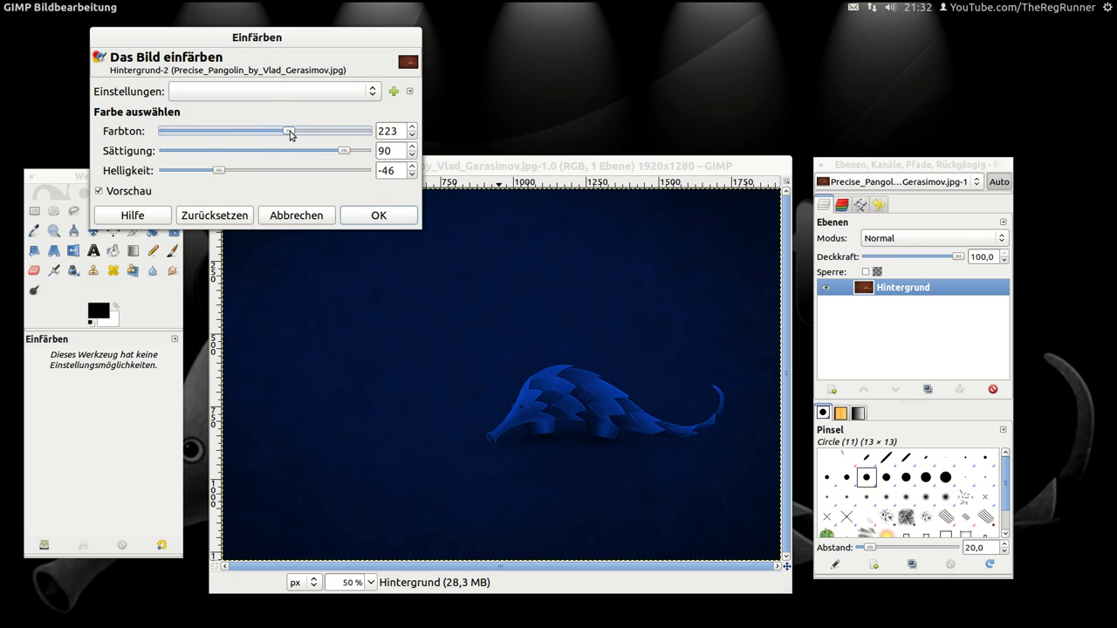
{"action": "left_click", "coordinate": [378, 217]}
{"action": "mouse_move", "coordinate": [510, 165]}
{"action": "left_mouse_down"}
{"action": "mouse_move", "coordinate": [490, 132]}
{"action": "mouse_move", "coordinate": [501, 130]}
{"action": "left_mouse_up"}
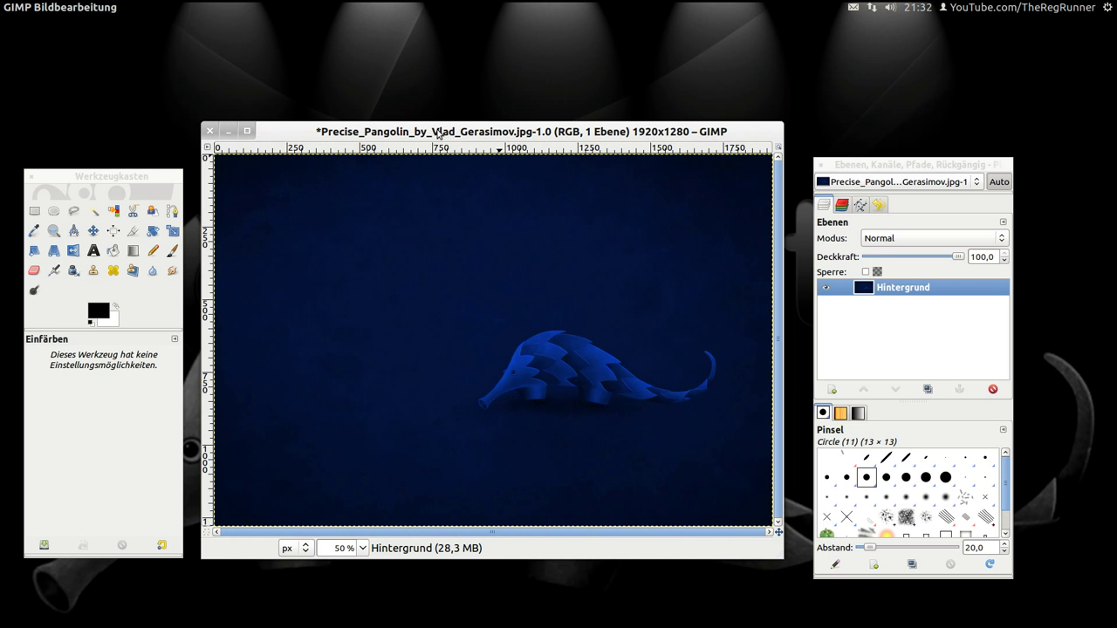
Step: In Lichteffekte, place the light near the top-left corner with distance 0,687
{"action": "left_click_drag", "start_coordinate": [437, 136], "coordinate": [441, 144]}
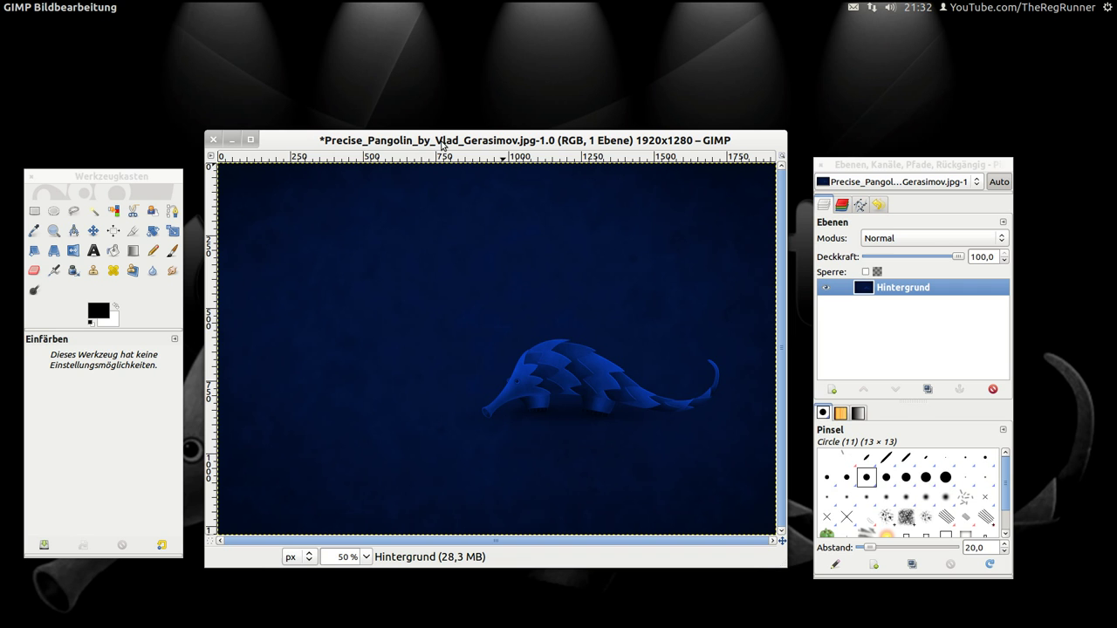
{"action": "key", "text": "alt"}
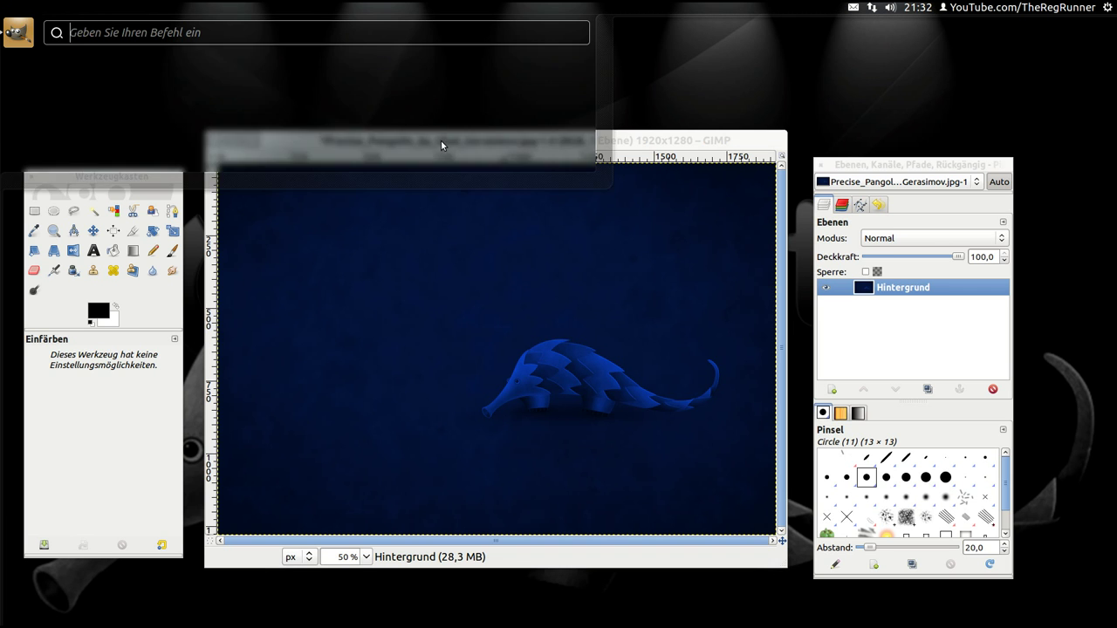
{"action": "type", "text": "Licht"}
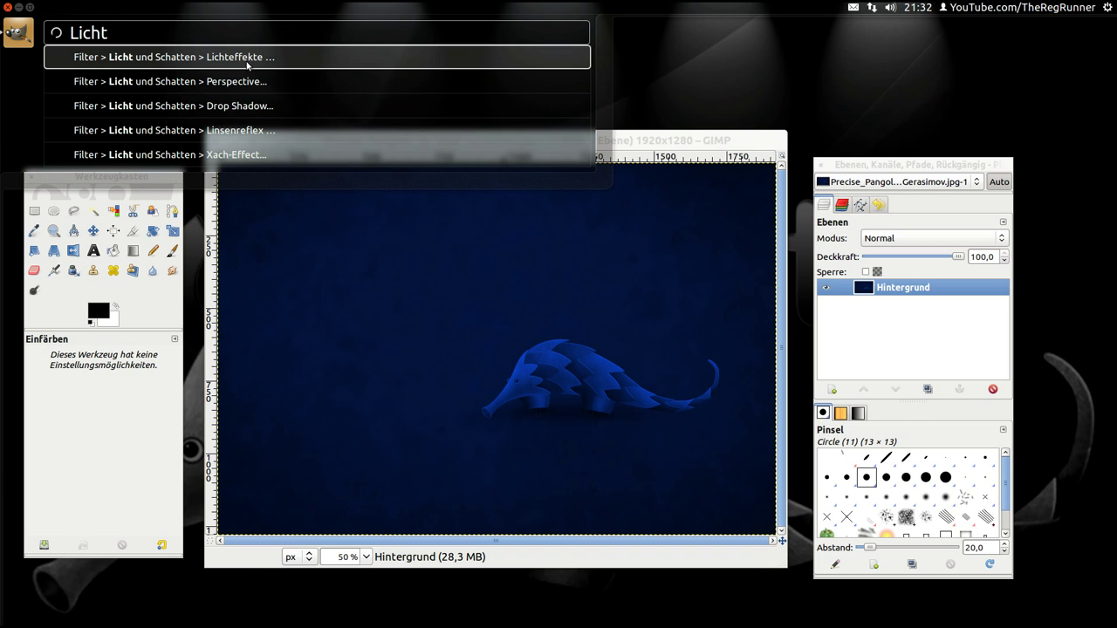
{"action": "left_click", "coordinate": [179, 58]}
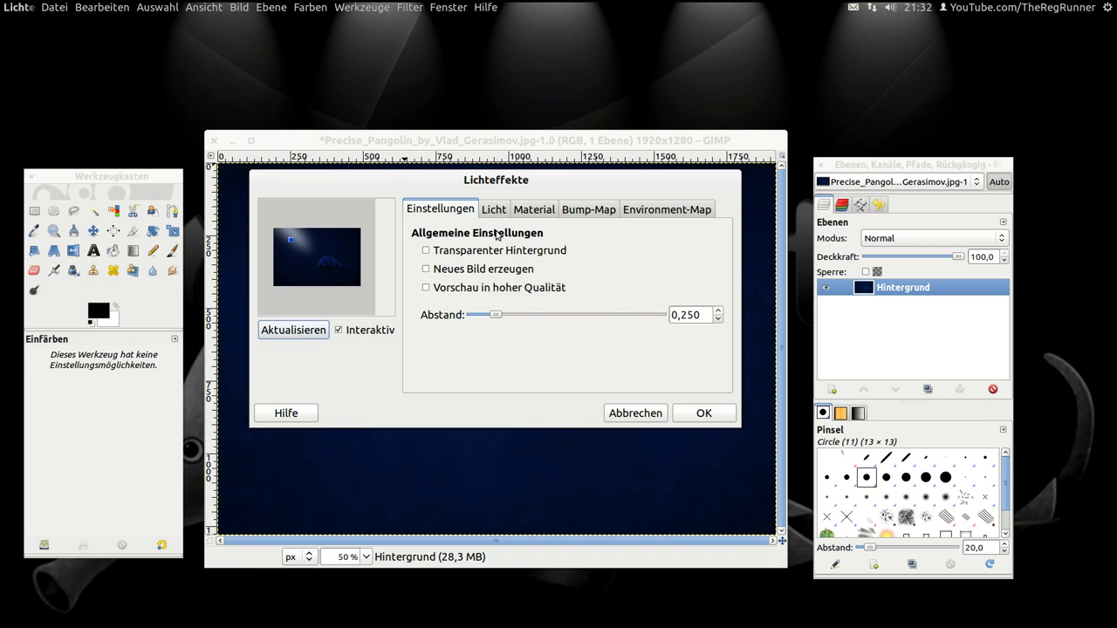
{"action": "left_click_drag", "start_coordinate": [293, 245], "coordinate": [267, 224]}
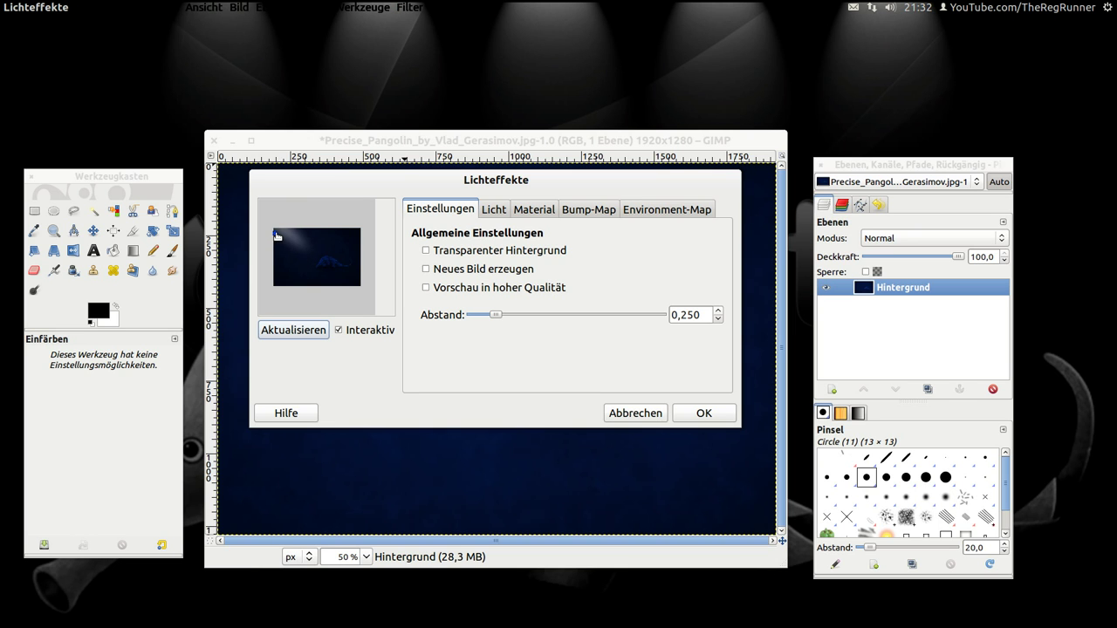
{"action": "left_click_drag", "start_coordinate": [267, 225], "coordinate": [276, 232]}
{"action": "left_click_drag", "start_coordinate": [495, 315], "coordinate": [536, 315]}
Step: Review the light, material and bump-map tabs, raise intensity to 4.26, and apply
{"action": "left_click", "coordinate": [497, 211]}
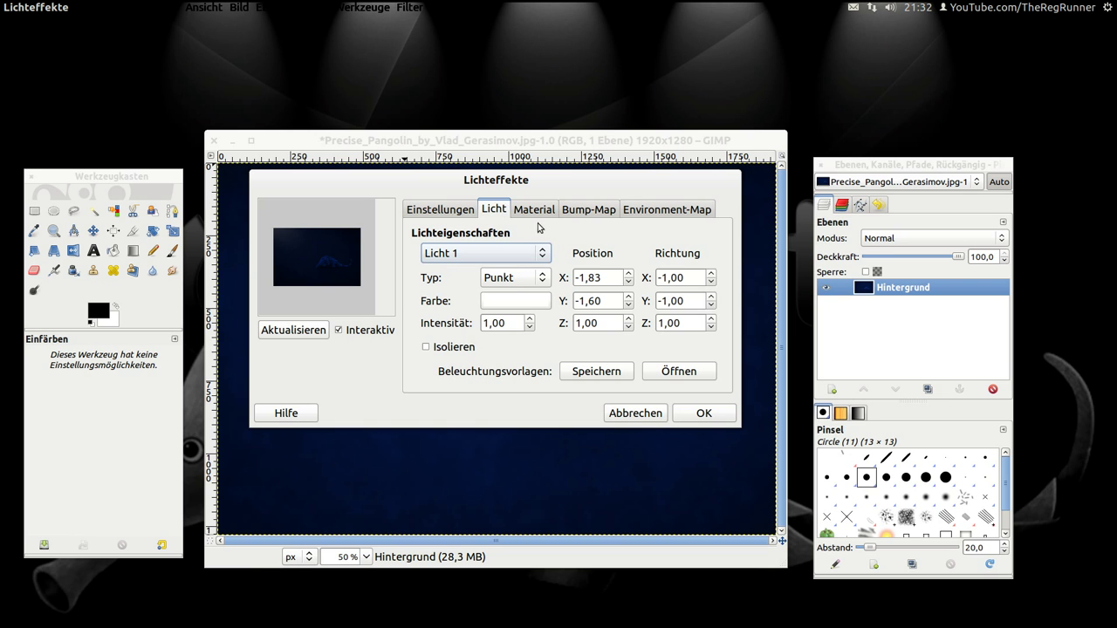
{"action": "left_click", "coordinate": [534, 211]}
{"action": "left_click", "coordinate": [588, 212]}
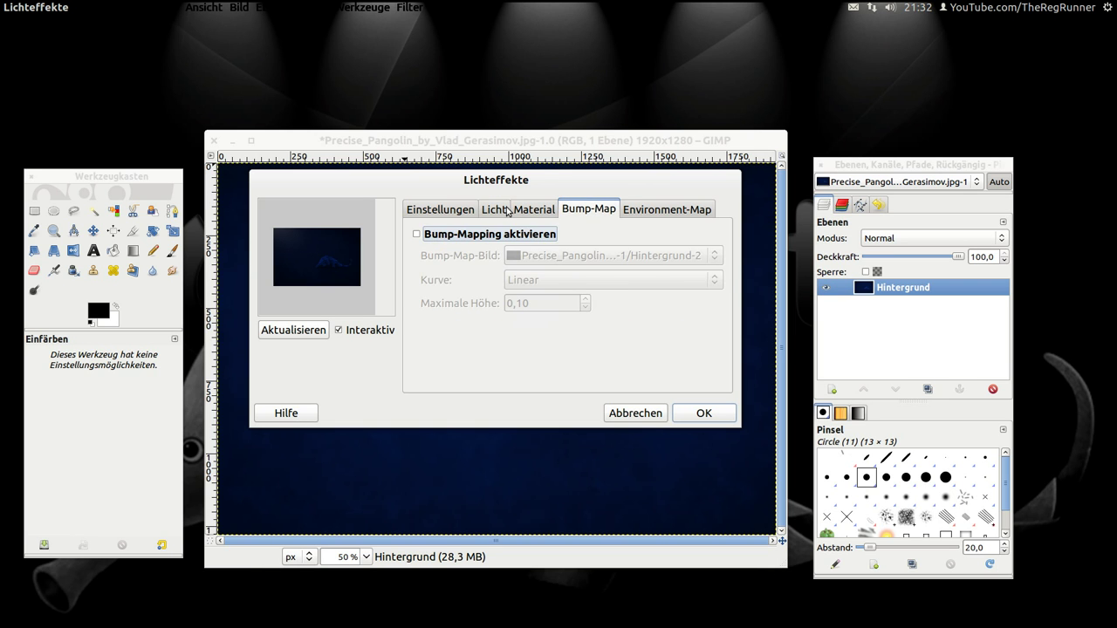
{"action": "left_click", "coordinate": [495, 211]}
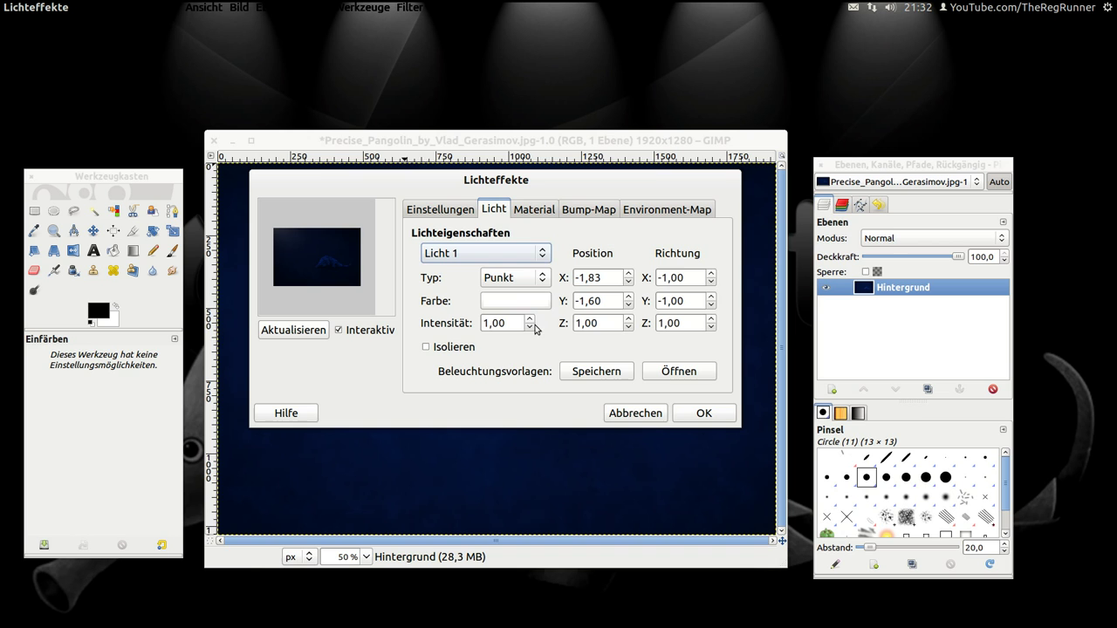
{"action": "scroll", "coordinate": [530, 321], "scroll_direction": "up", "scroll_amount": 9}
{"action": "scroll", "coordinate": [530, 321], "scroll_direction": "up", "scroll_amount": 20}
{"action": "scroll", "coordinate": [530, 321], "scroll_direction": "up", "scroll_amount": 17}
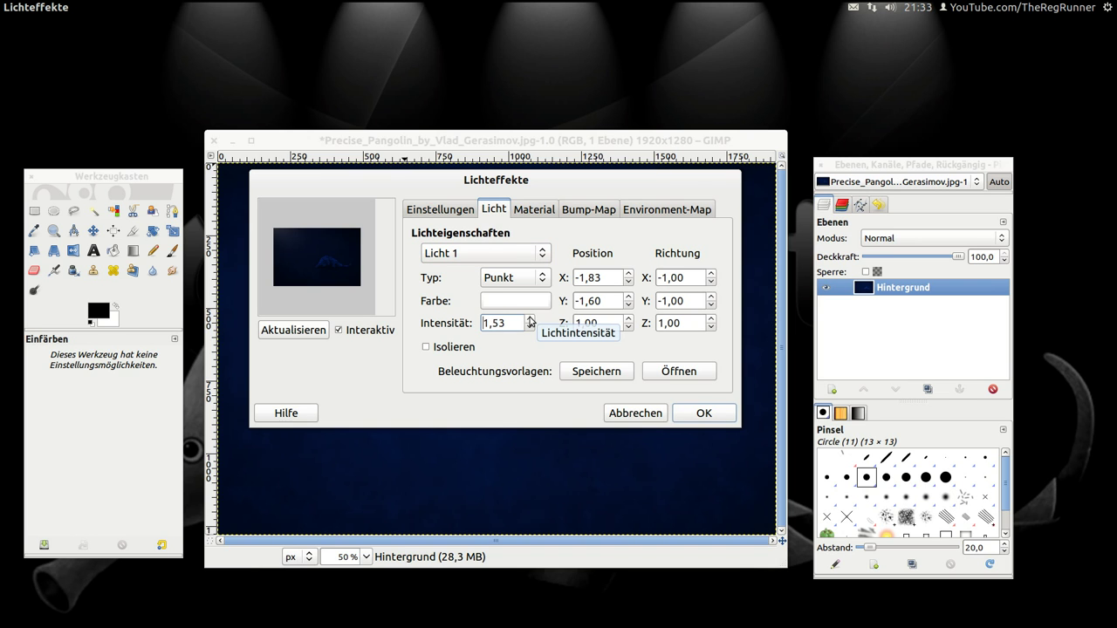
{"action": "scroll", "coordinate": [530, 321], "scroll_direction": "up", "scroll_amount": 12}
{"action": "scroll", "coordinate": [530, 321], "scroll_direction": "up", "scroll_amount": 20}
{"action": "scroll", "coordinate": [530, 321], "scroll_direction": "up", "scroll_amount": 20}
{"action": "scroll", "coordinate": [529, 321], "scroll_direction": "up", "scroll_amount": 16}
{"action": "scroll", "coordinate": [530, 321], "scroll_direction": "up", "scroll_amount": 15}
{"action": "left_click", "coordinate": [529, 319]}
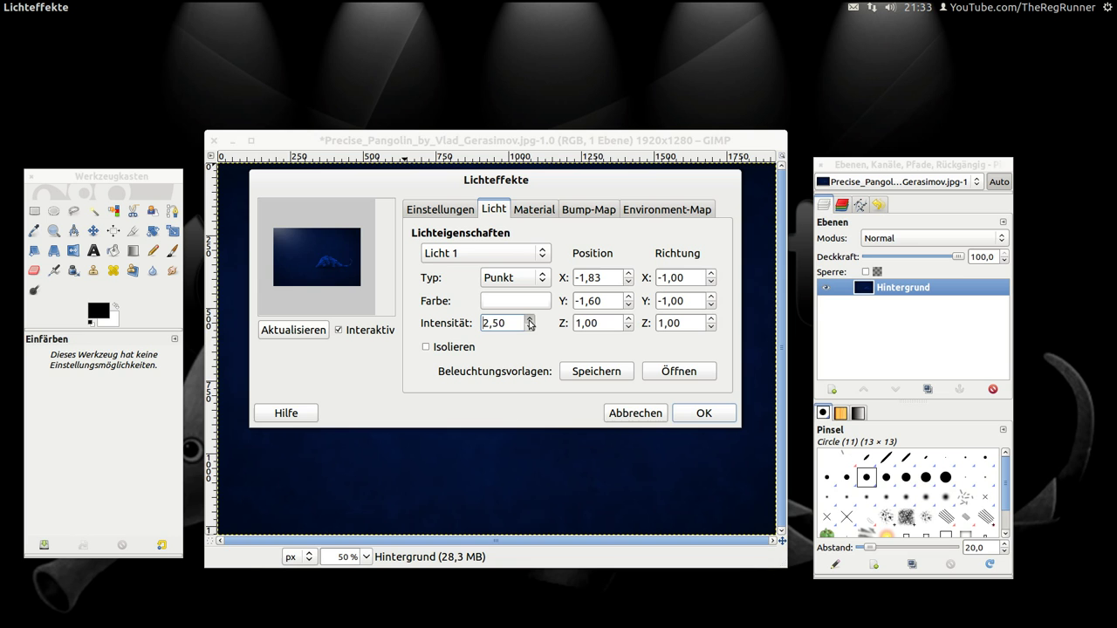
{"action": "scroll", "coordinate": [530, 323], "scroll_direction": "up", "scroll_amount": 20}
{"action": "scroll", "coordinate": [530, 323], "scroll_direction": "up", "scroll_amount": 20}
{"action": "scroll", "coordinate": [529, 323], "scroll_direction": "up", "scroll_amount": 20}
{"action": "scroll", "coordinate": [530, 323], "scroll_direction": "up", "scroll_amount": 18}
{"action": "left_click", "coordinate": [529, 319]}
{"action": "scroll", "coordinate": [529, 324], "scroll_direction": "up", "scroll_amount": 7}
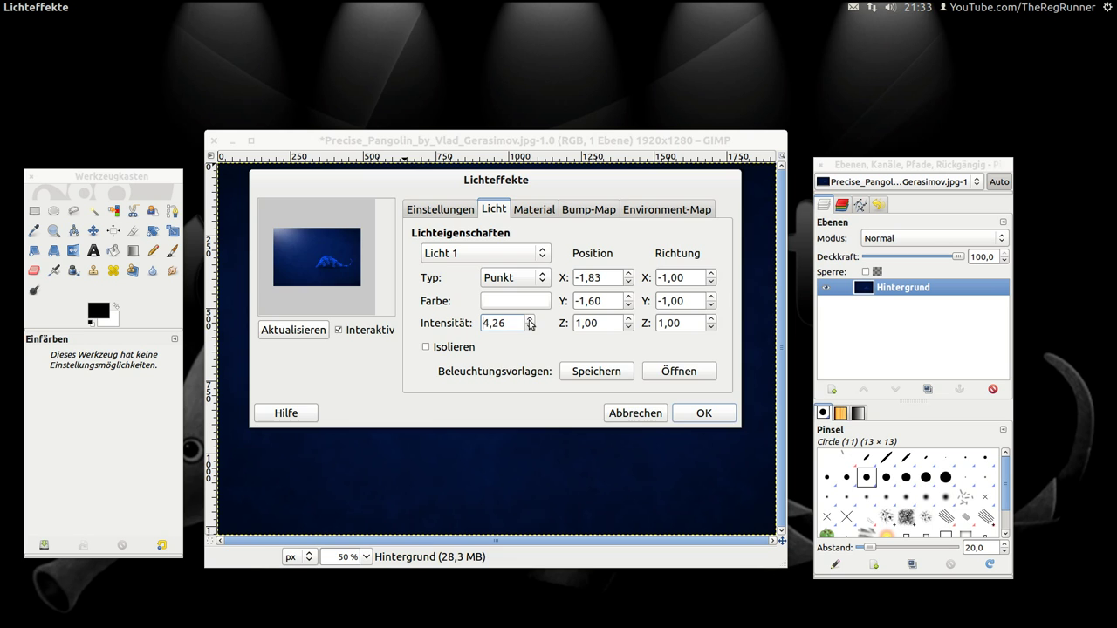
{"action": "left_click", "coordinate": [703, 413]}
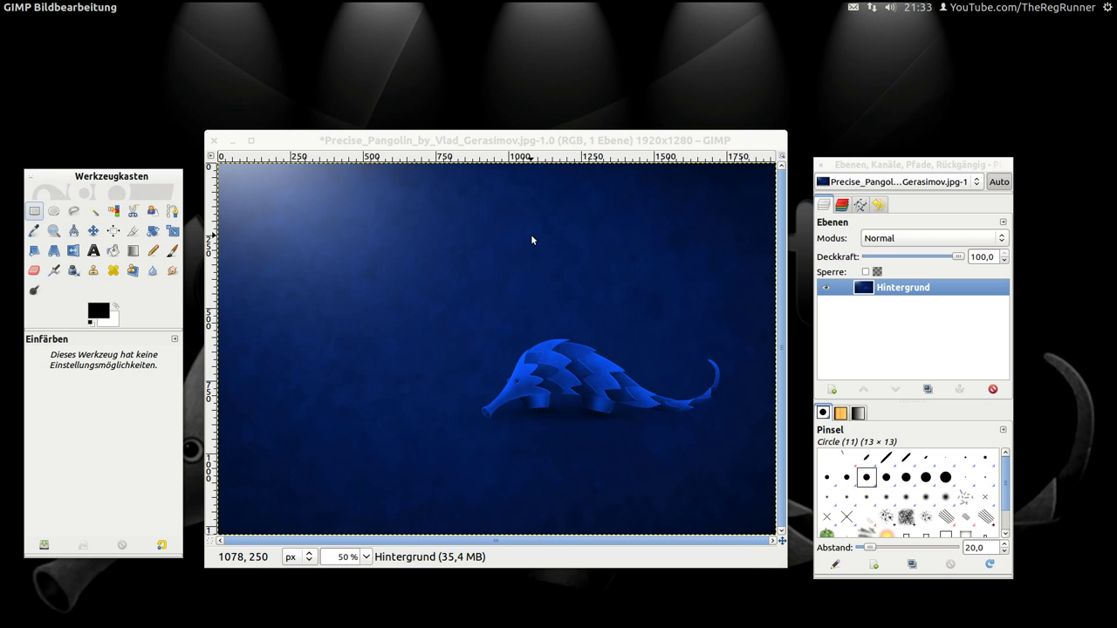
Step: Save the image in the home folder, renaming it Precise_Pangolin_by_TheRegRunner.jpg
{"action": "left_click", "coordinate": [428, 140]}
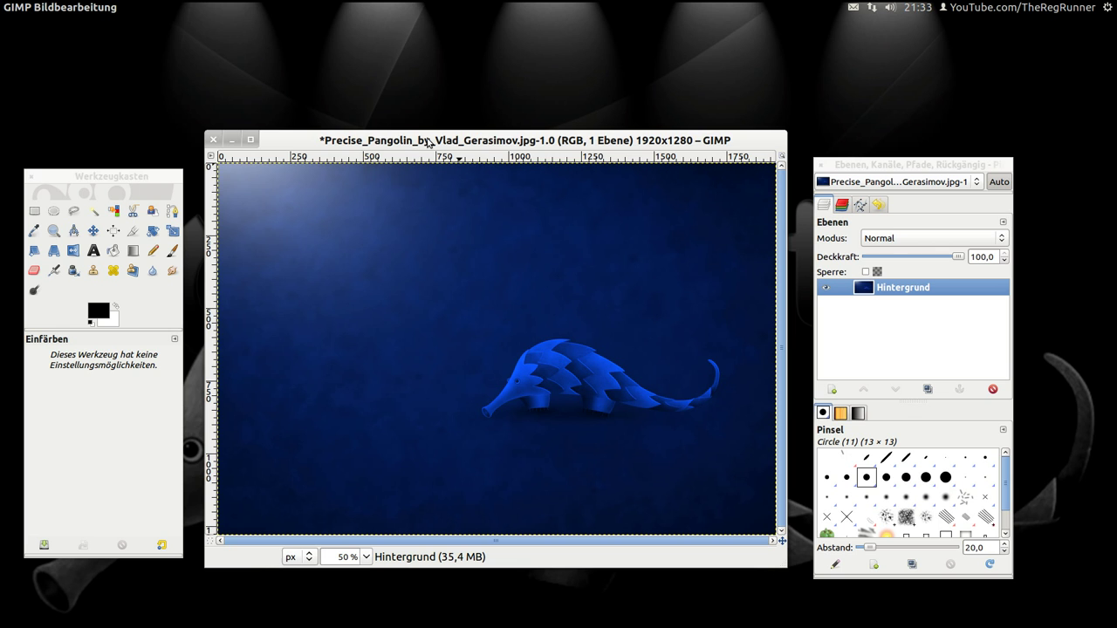
{"action": "key", "text": "alt"}
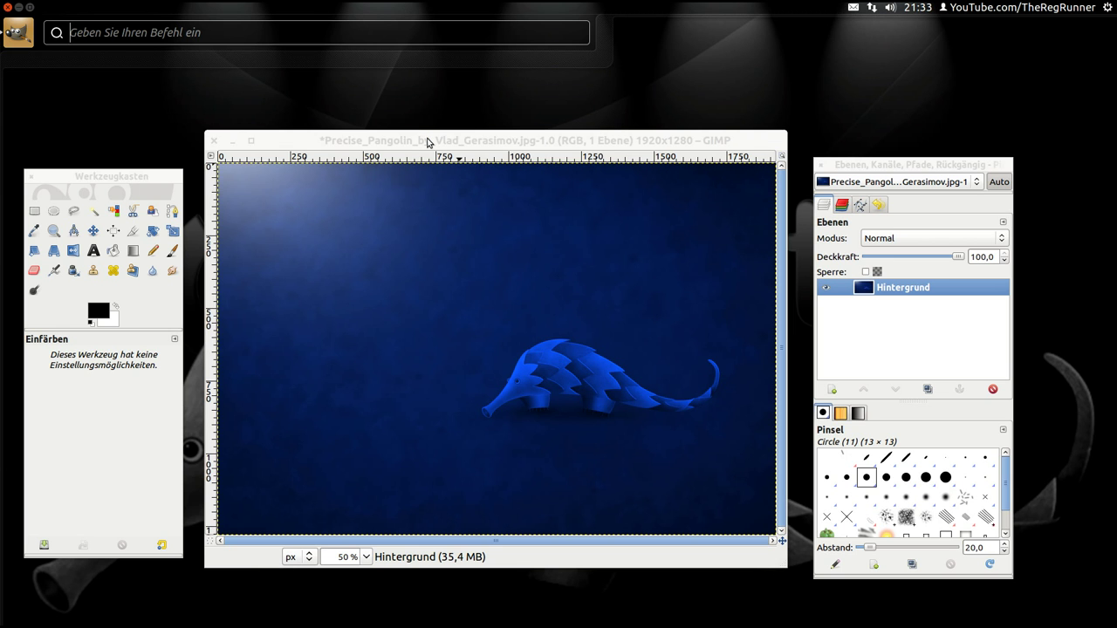
{"action": "type", "text": "spie"}
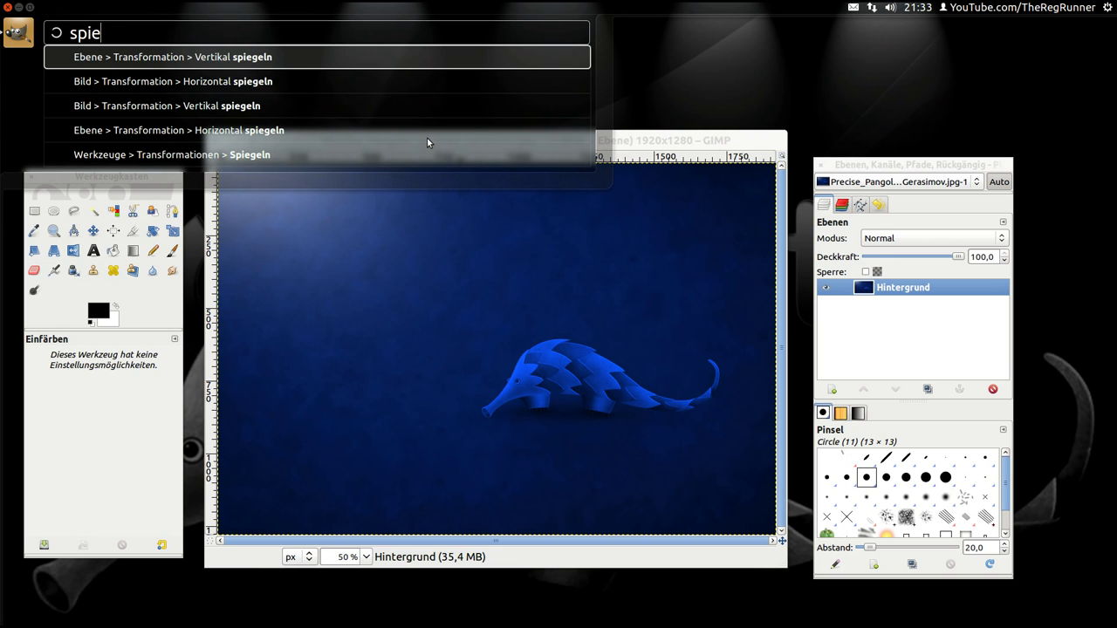
{"action": "key", "text": "BackSpace"}
{"action": "key", "text": "BackSpace"}
{"action": "type", "text": "eich"}
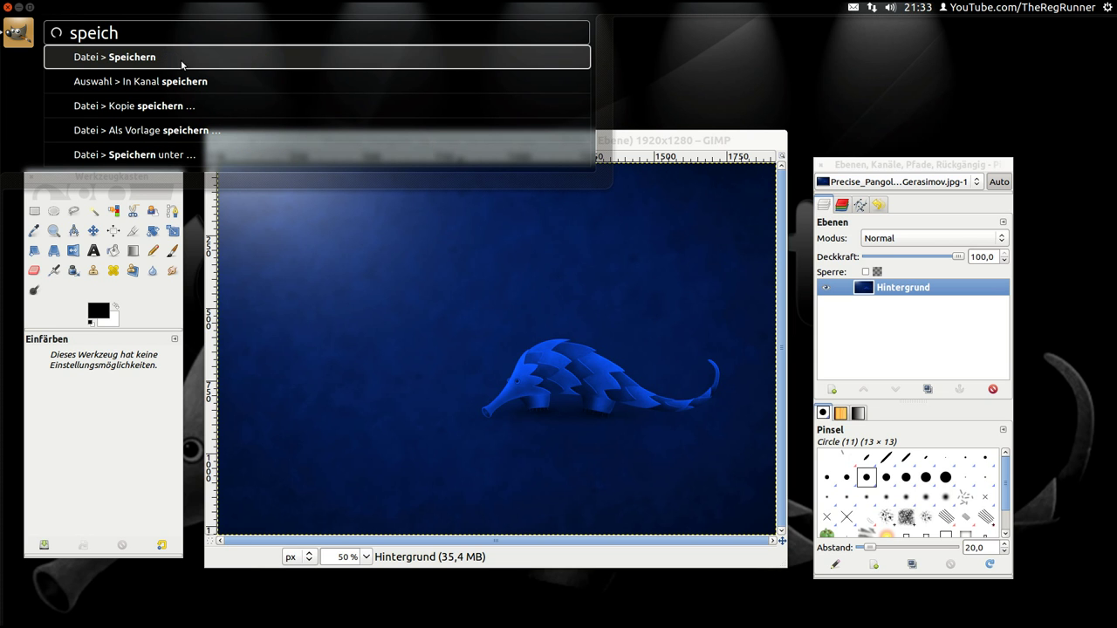
{"action": "left_click", "coordinate": [137, 154]}
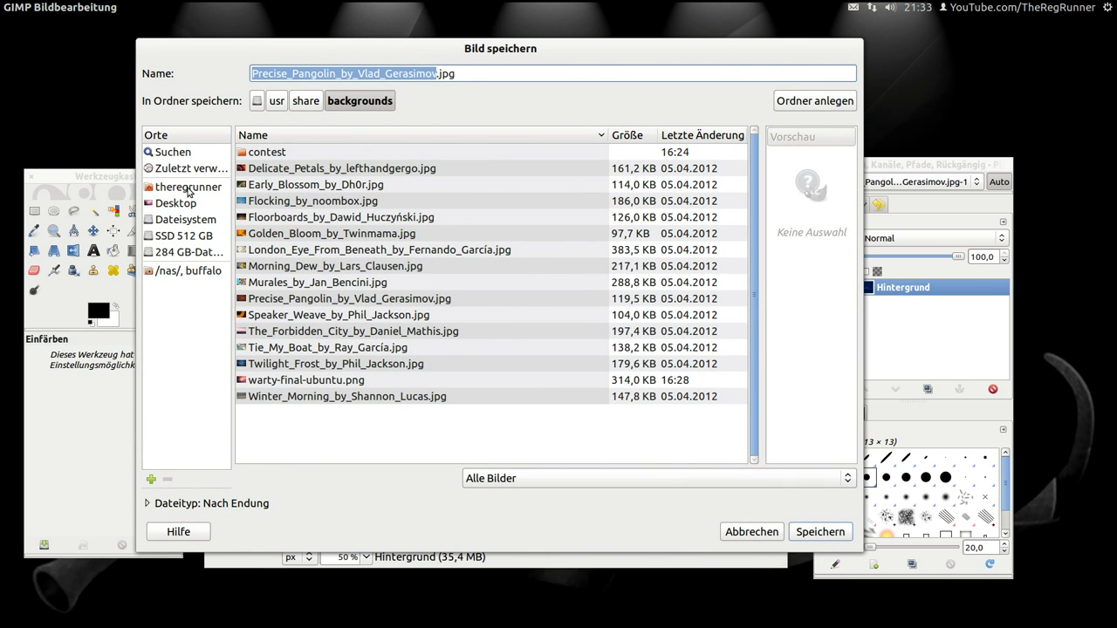
{"action": "left_click", "coordinate": [189, 189]}
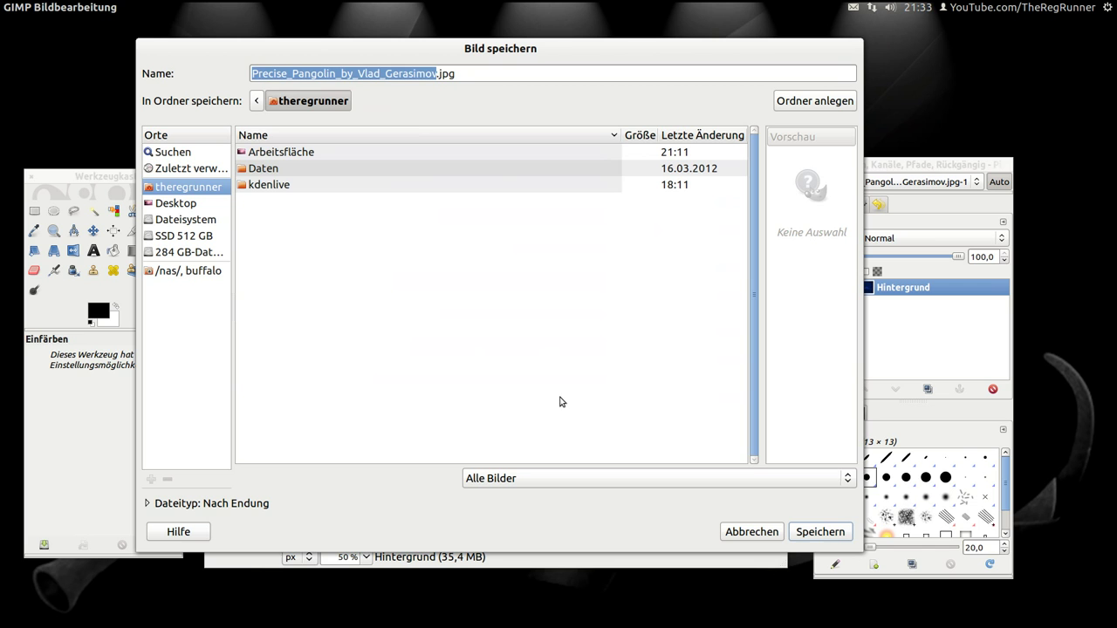
{"action": "left_click", "coordinate": [377, 75]}
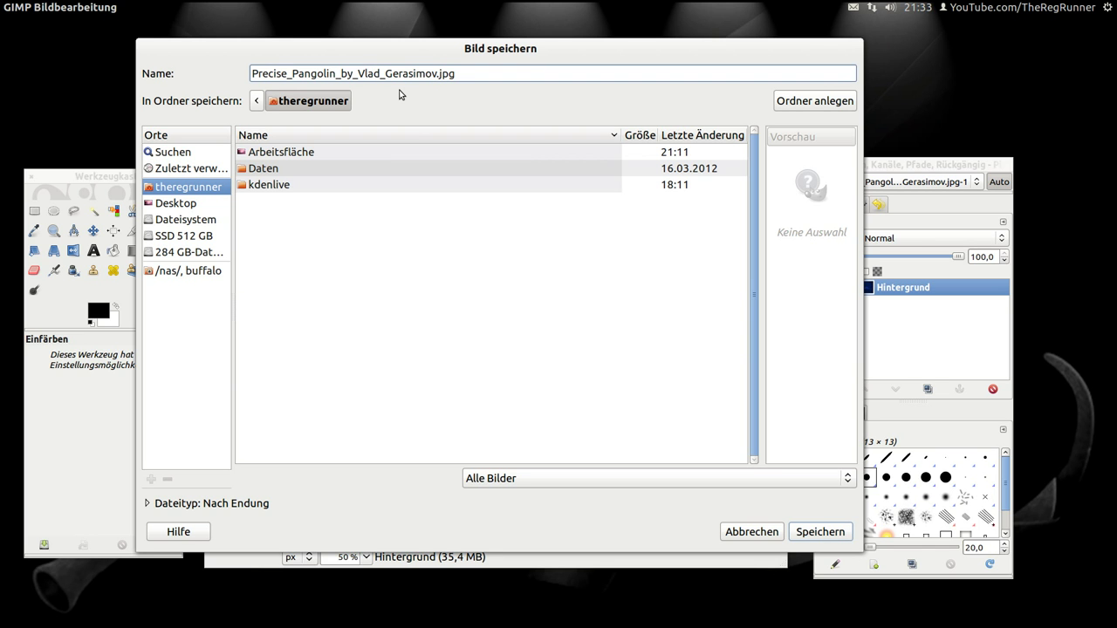
{"action": "key", "text": "Delete"}
{"action": "key", "text": "Delete"}
{"action": "key", "text": "Delete"}
{"action": "key", "text": "Delete"}
{"action": "key", "text": "Delete"}
{"action": "key", "text": "Delete"}
{"action": "key", "text": "Delete"}
{"action": "key", "text": "Delete"}
{"action": "key", "text": "Delete"}
{"action": "key", "text": "Delete"}
{"action": "key", "text": "Delete"}
{"action": "key", "text": "Delete"}
{"action": "key", "text": "Delete"}
{"action": "key", "text": "Delete"}
{"action": "type", "text": "TheRegRunner"}
{"action": "type", "text": "."}
Step: Confirm the JPEG export with adjusted quality, then close the image
{"action": "left_click", "coordinate": [811, 532]}
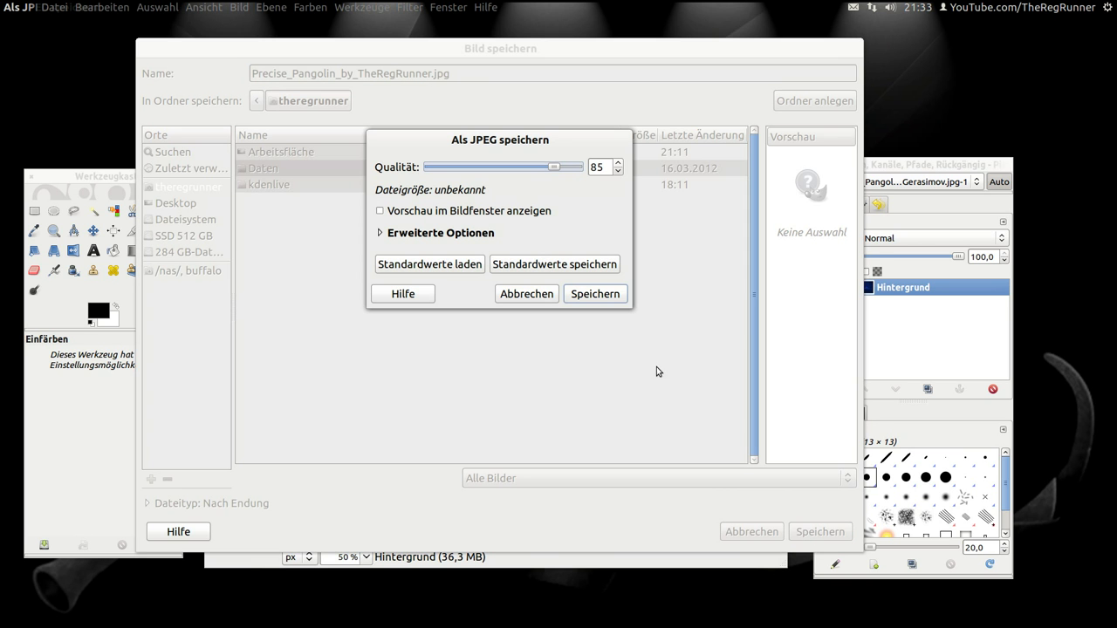
{"action": "left_click_drag", "start_coordinate": [559, 169], "coordinate": [426, 167]}
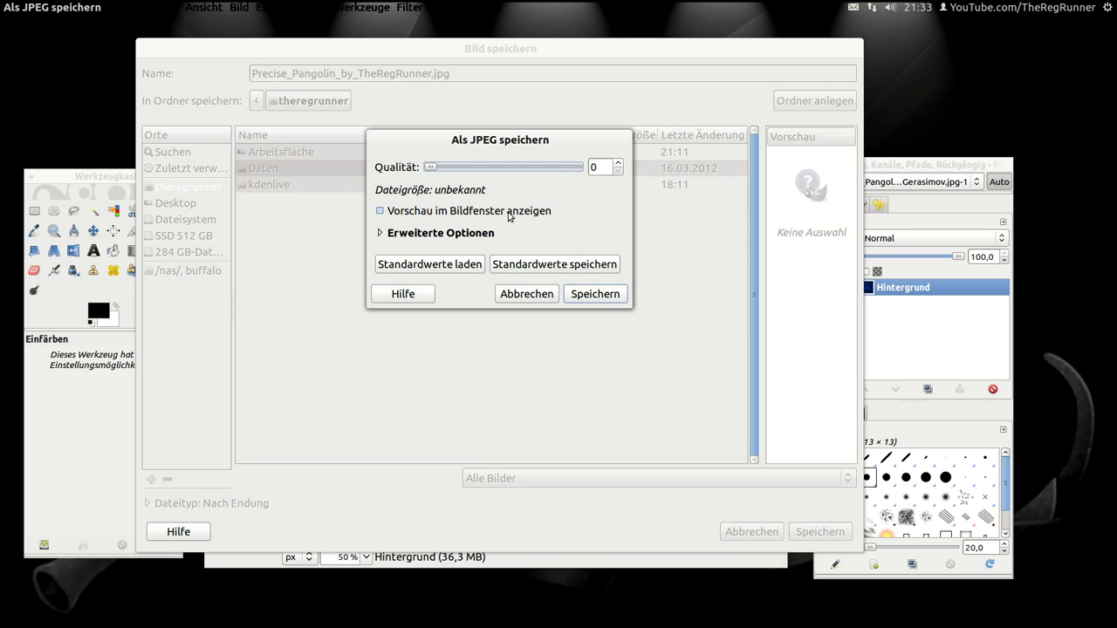
{"action": "left_click", "coordinate": [599, 295]}
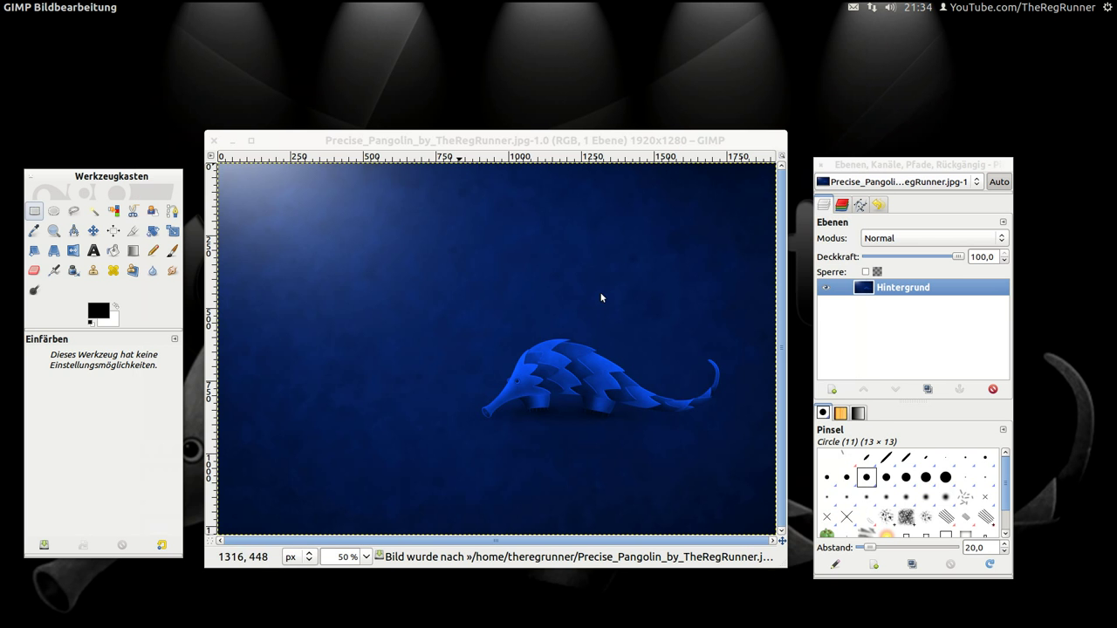
{"action": "left_click", "coordinate": [614, 141]}
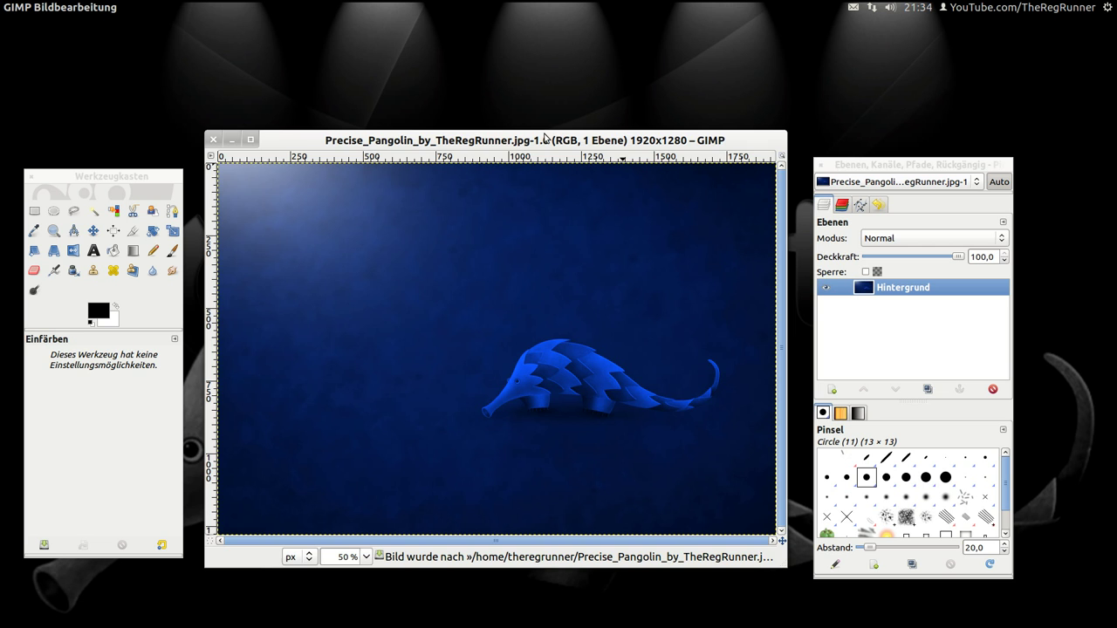
{"action": "left_click", "coordinate": [214, 140]}
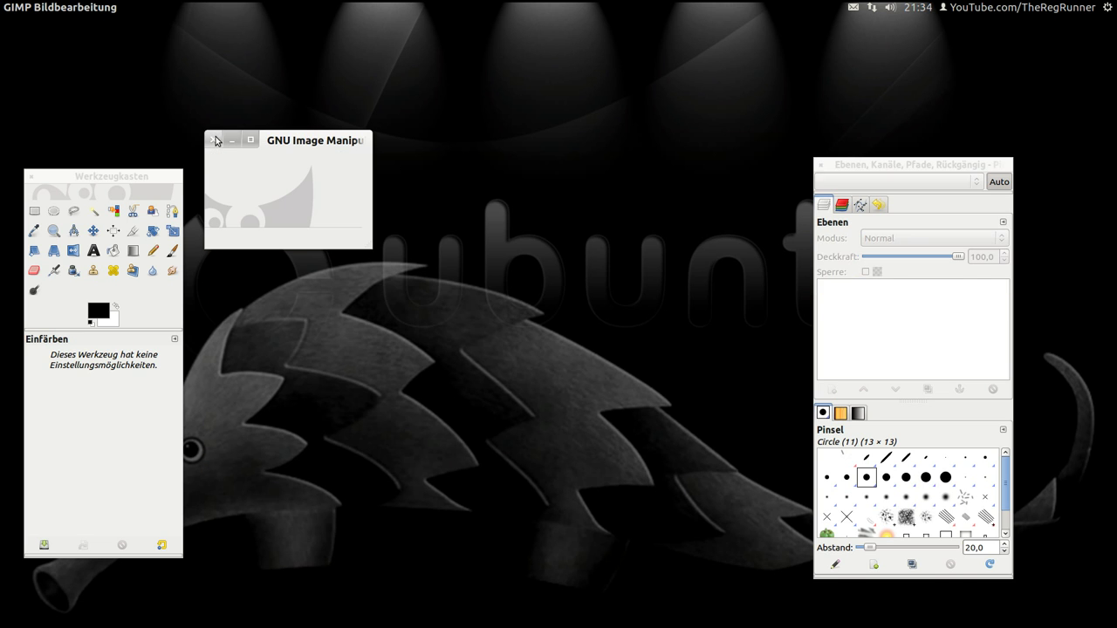
Step: Quit GIMP and open the desktop background settings from the desktop menu
{"action": "left_click", "coordinate": [216, 141]}
{"action": "right_click", "coordinate": [461, 107]}
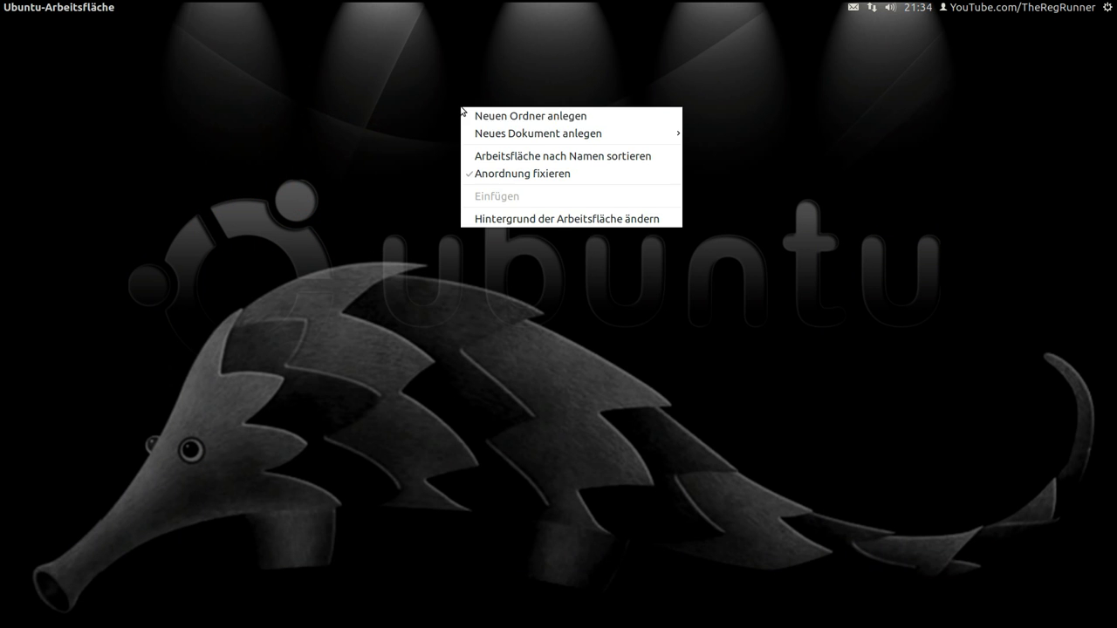
{"action": "left_click", "coordinate": [548, 223]}
{"action": "left_click_drag", "start_coordinate": [631, 93], "coordinate": [480, 139]}
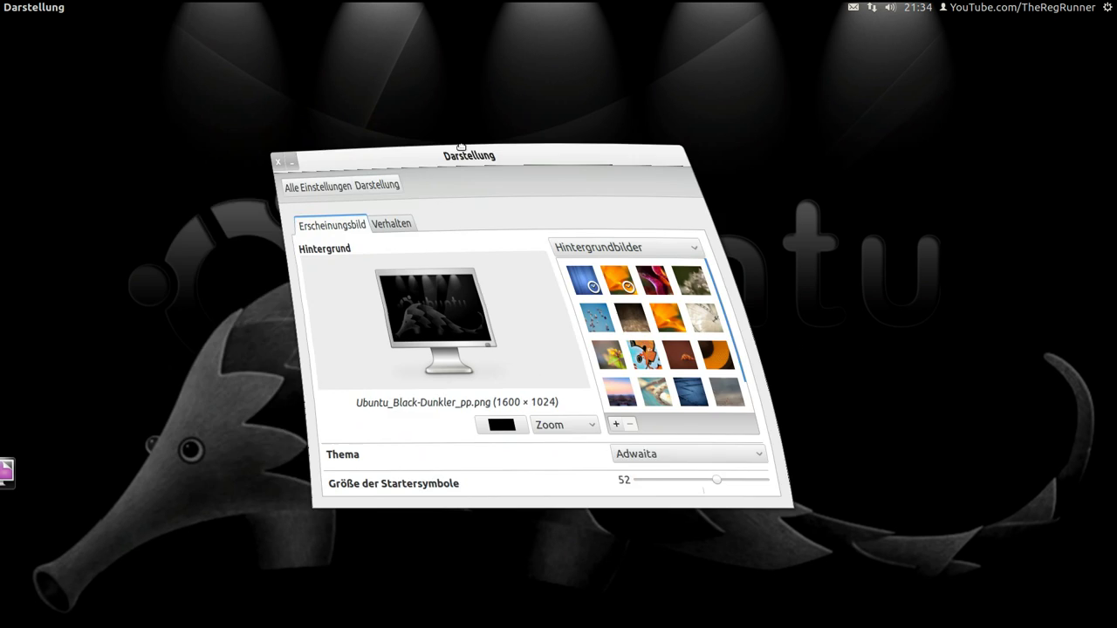
Step: Show Bilderordner backgrounds, try adding the pangolin JPEG, cancel, and close Darstellung
{"action": "left_click", "coordinate": [628, 227]}
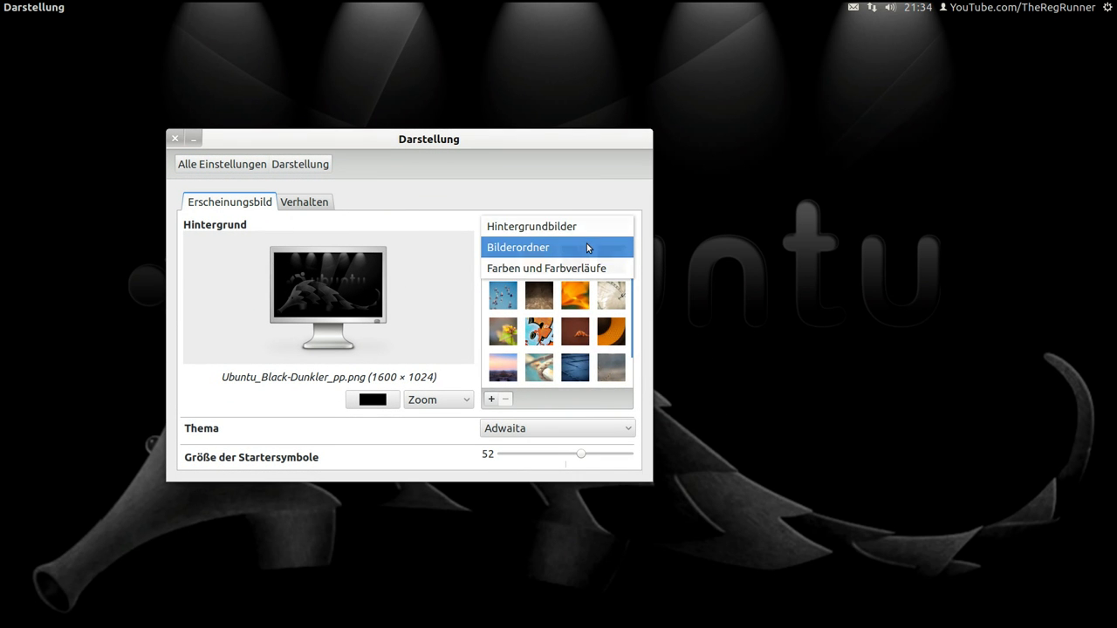
{"action": "left_click", "coordinate": [586, 245]}
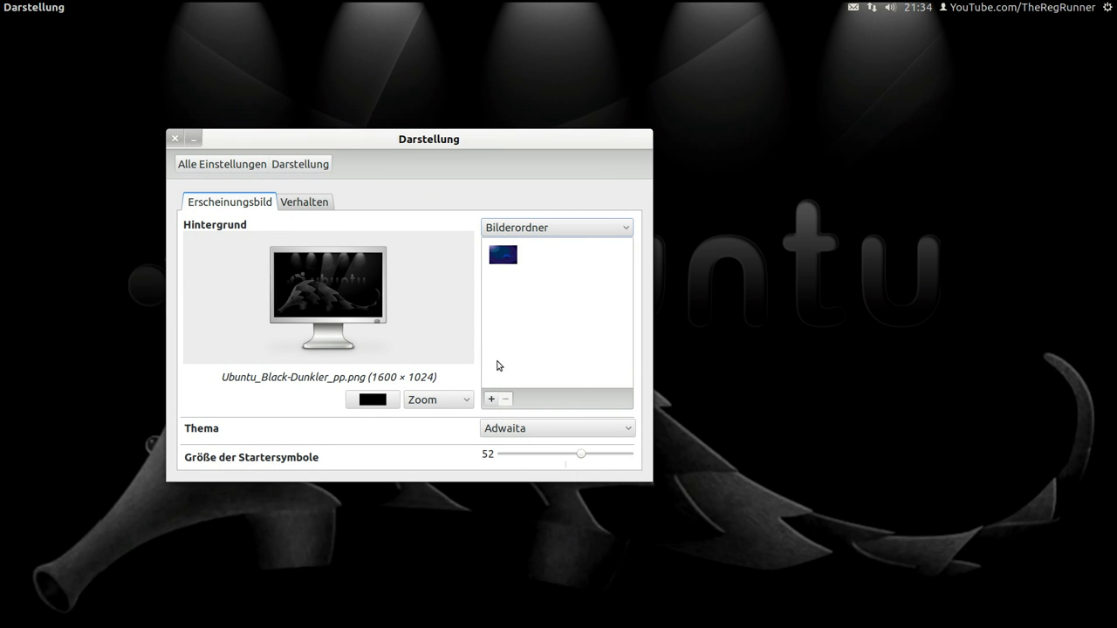
{"action": "left_click", "coordinate": [492, 403]}
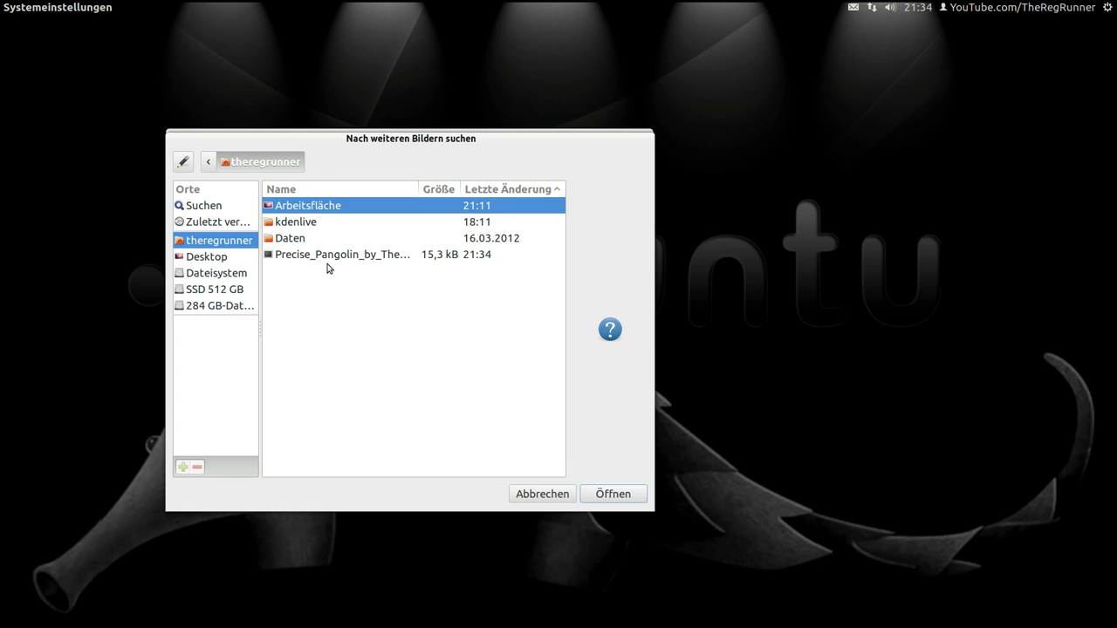
{"action": "left_click", "coordinate": [331, 256]}
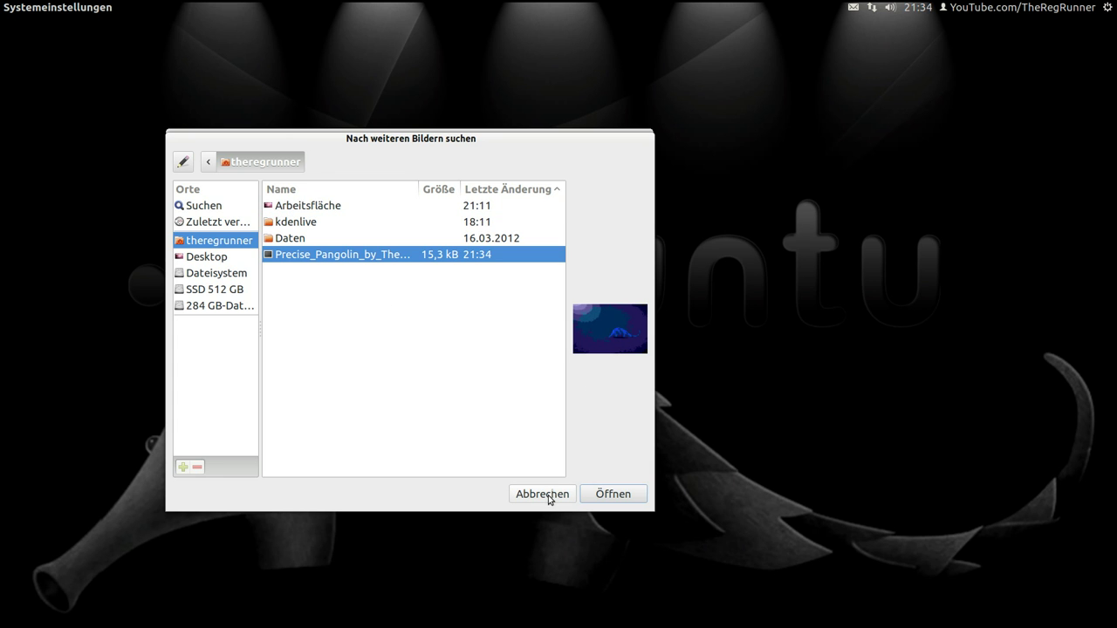
{"action": "left_click", "coordinate": [542, 494]}
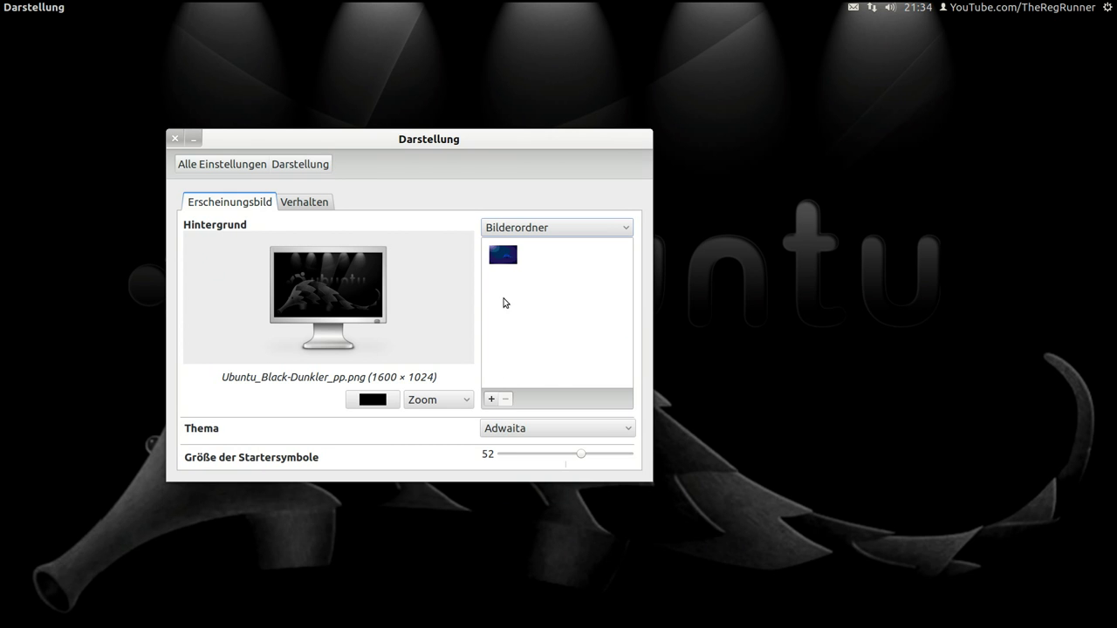
{"action": "left_click", "coordinate": [174, 138]}
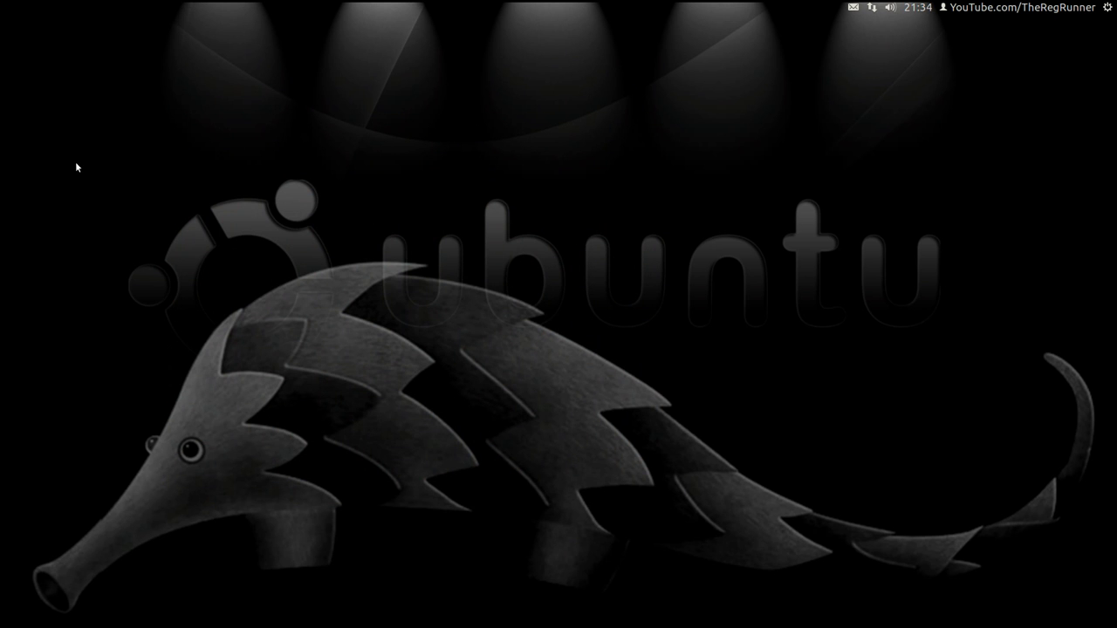
Step: Relaunch GIMP, reopen Precise_Pangolin_by_Vlad_Gerasimov.jpg from recent files, and search for Einfärben
{"action": "key", "text": "super"}
{"action": "type", "text": "gim"}
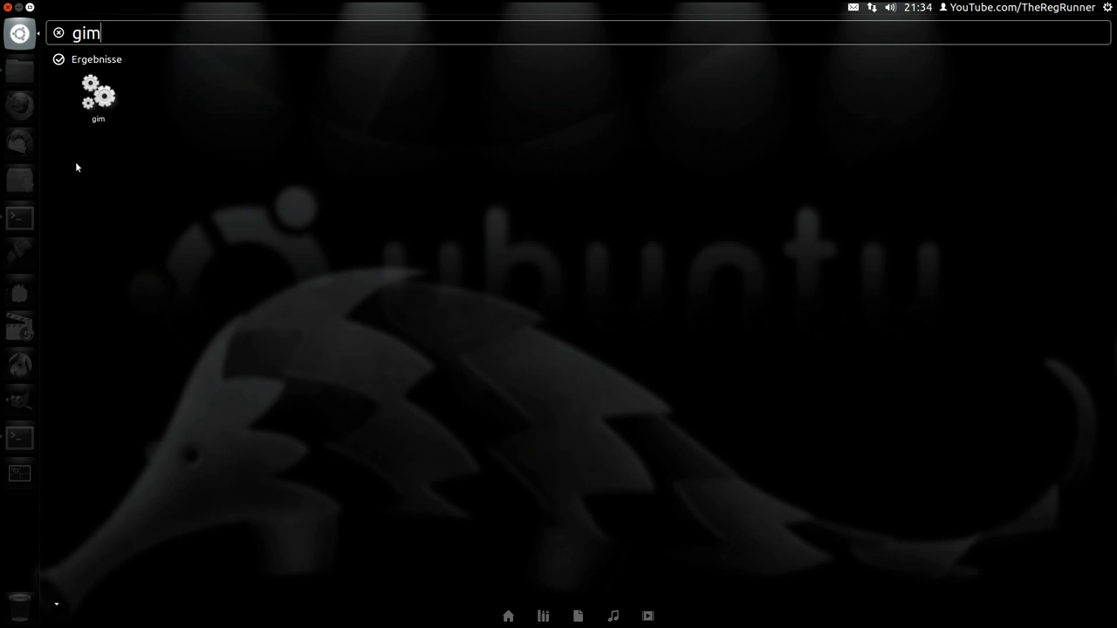
{"action": "type", "text": "p"}
{"action": "left_click", "coordinate": [99, 122]}
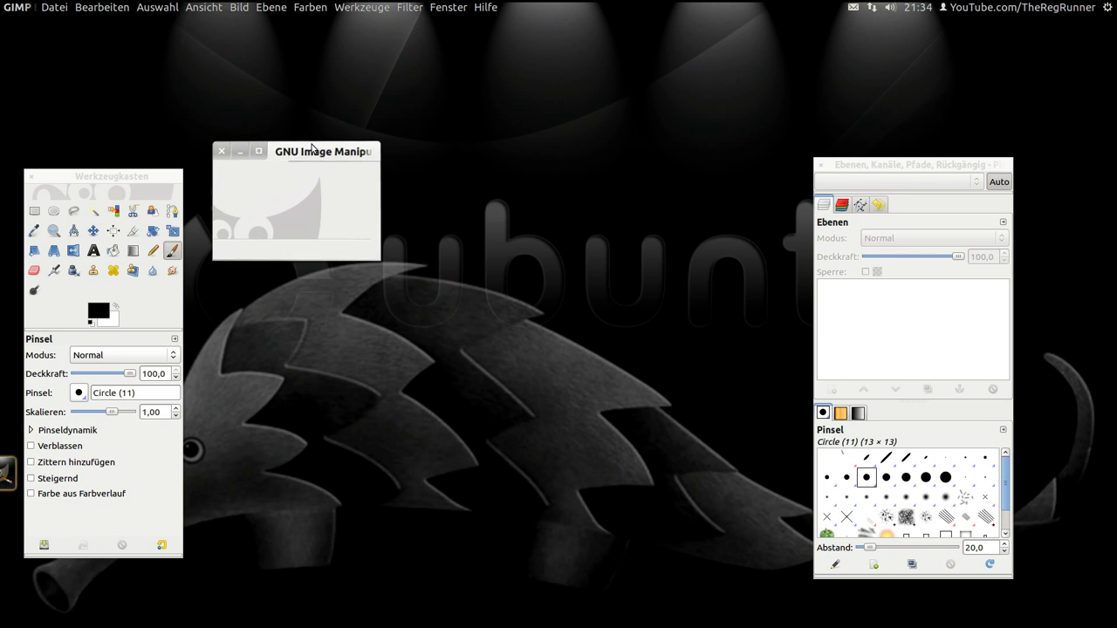
{"action": "left_click", "coordinate": [54, 9]}
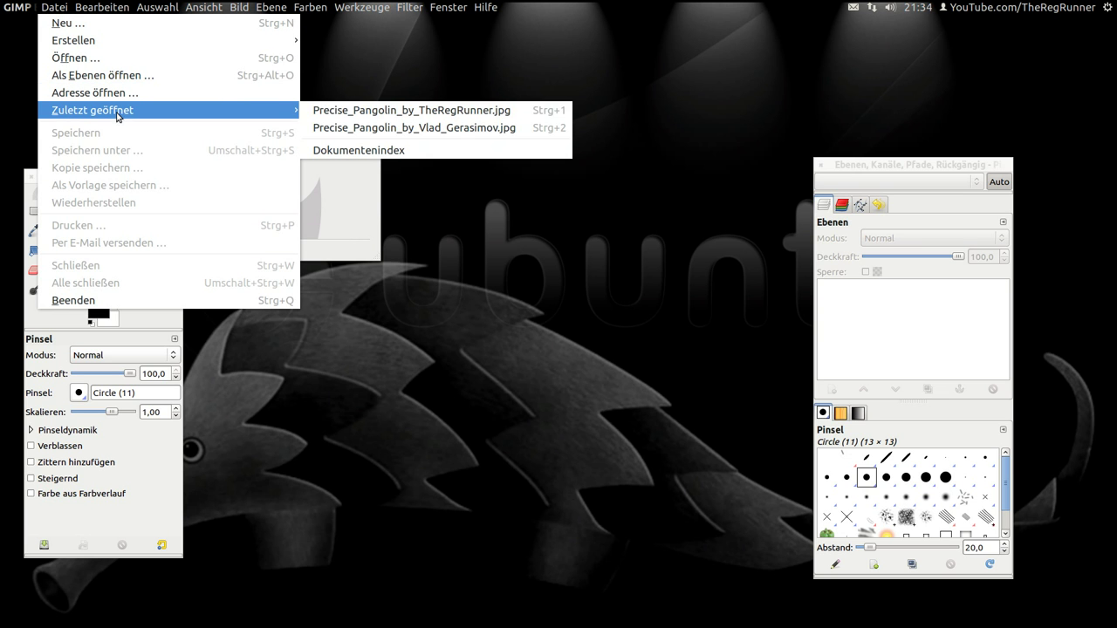
{"action": "left_click", "coordinate": [404, 128]}
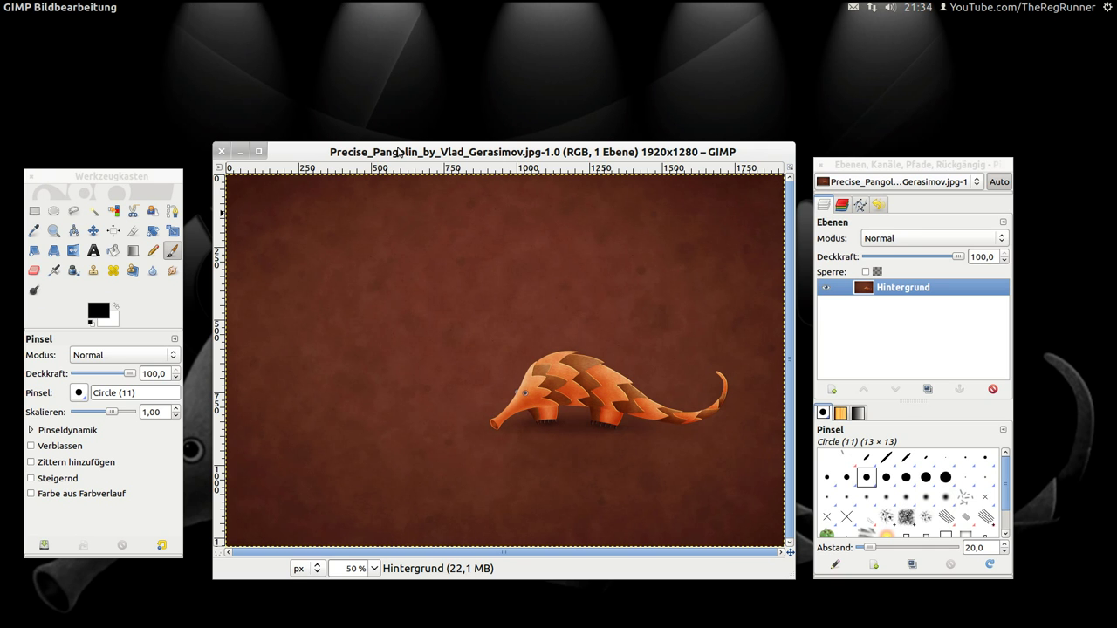
{"action": "key", "text": "alt"}
{"action": "type", "text": "Ein"}
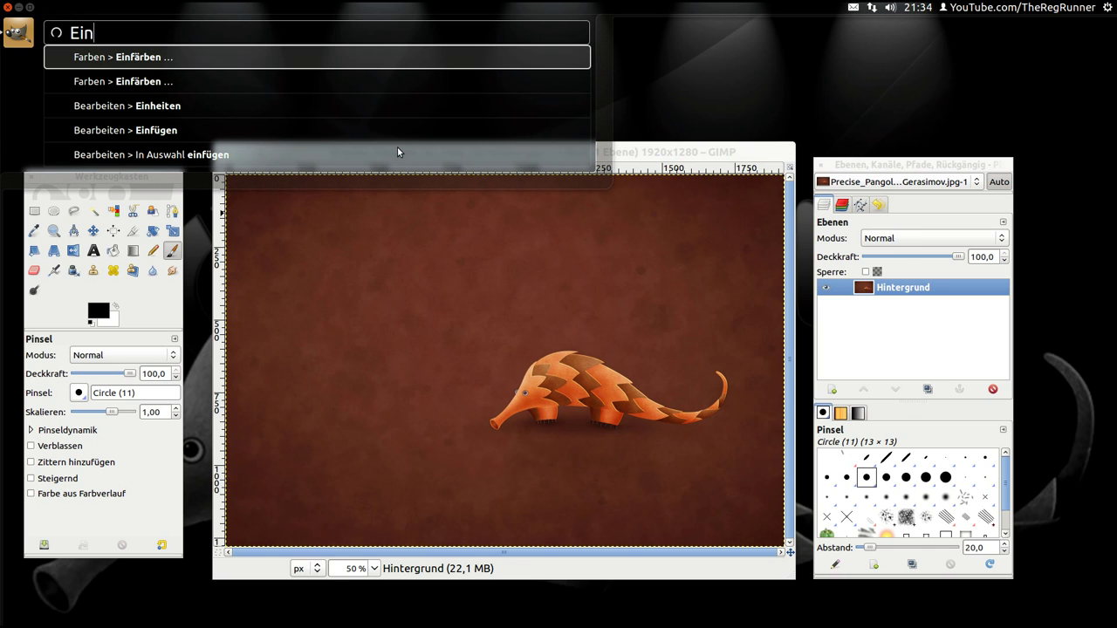
Step: Apply Einfärben with the blue swatch to tint the reopened wallpaper
{"action": "left_click", "coordinate": [190, 62]}
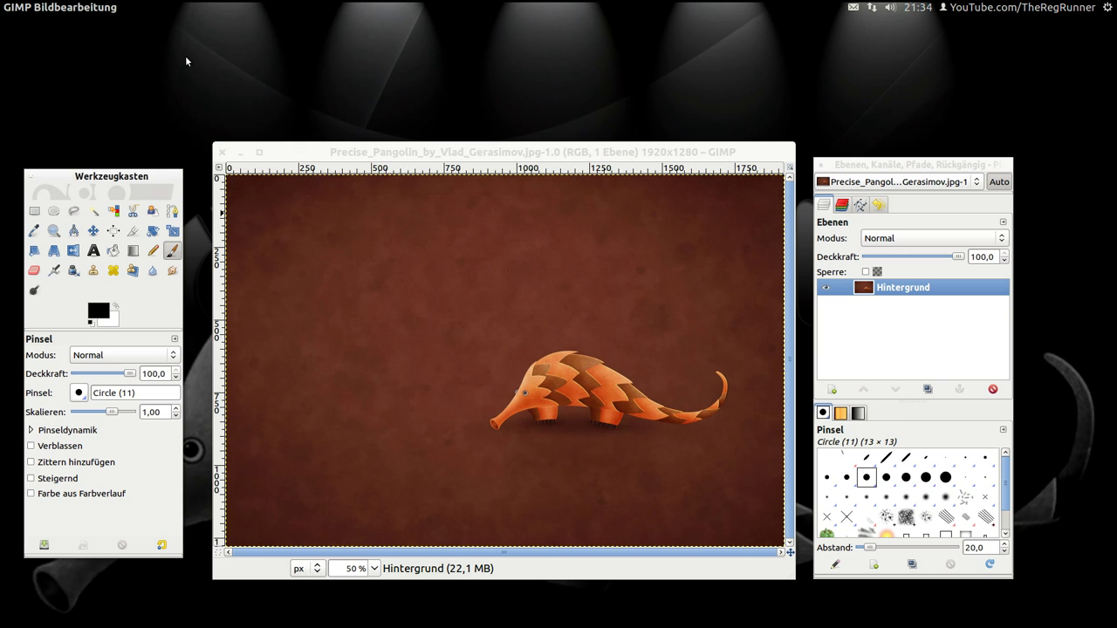
{"action": "left_click", "coordinate": [570, 386]}
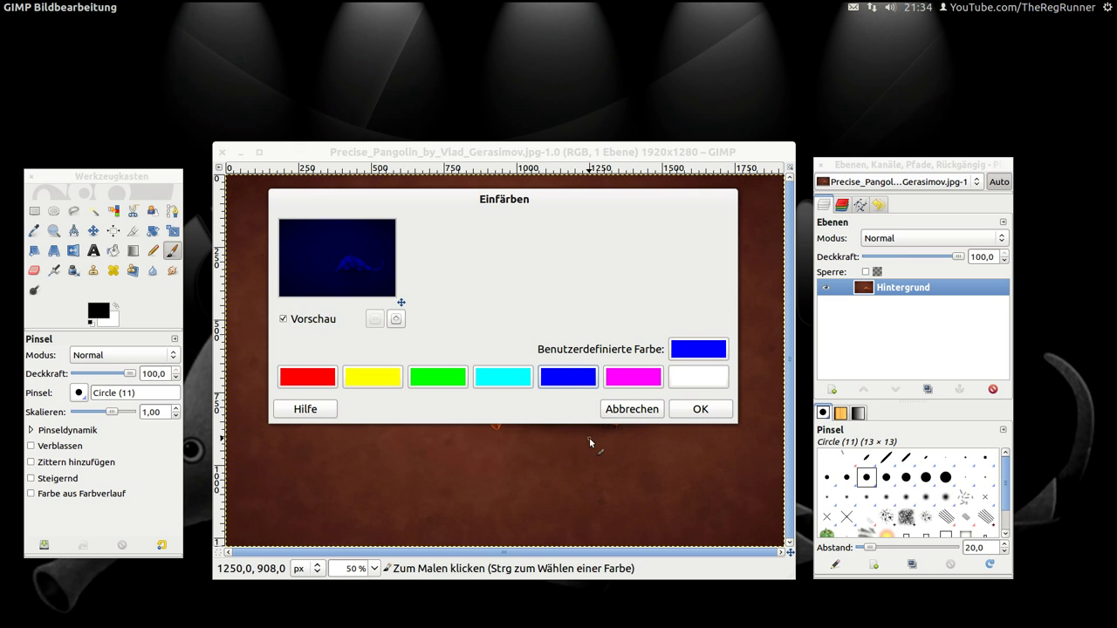
{"action": "left_click", "coordinate": [701, 409]}
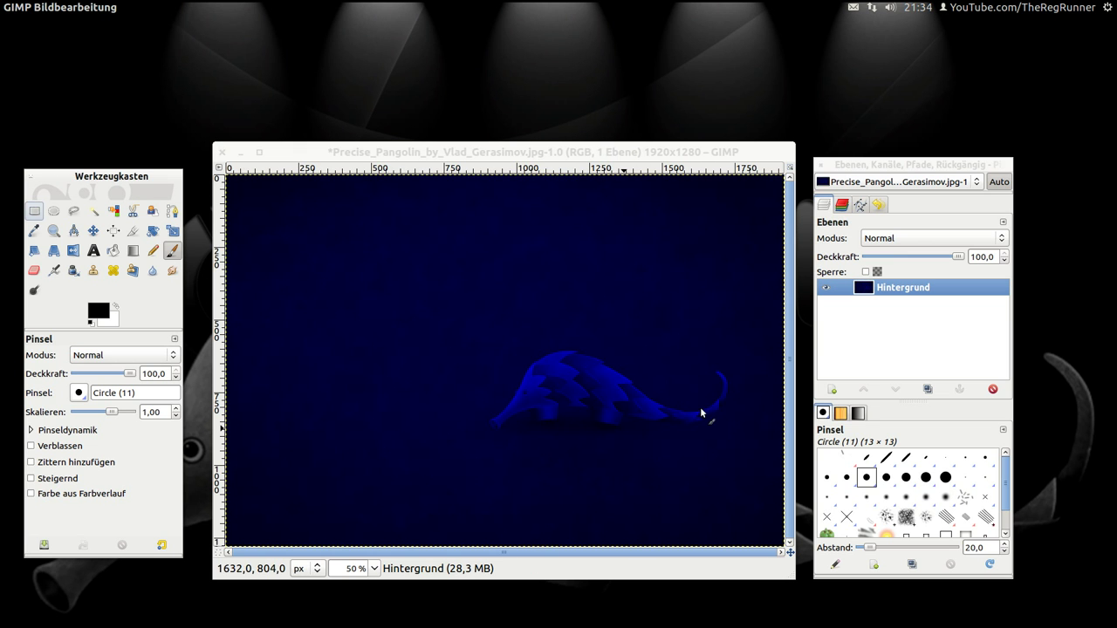
{"action": "left_click", "coordinate": [534, 155]}
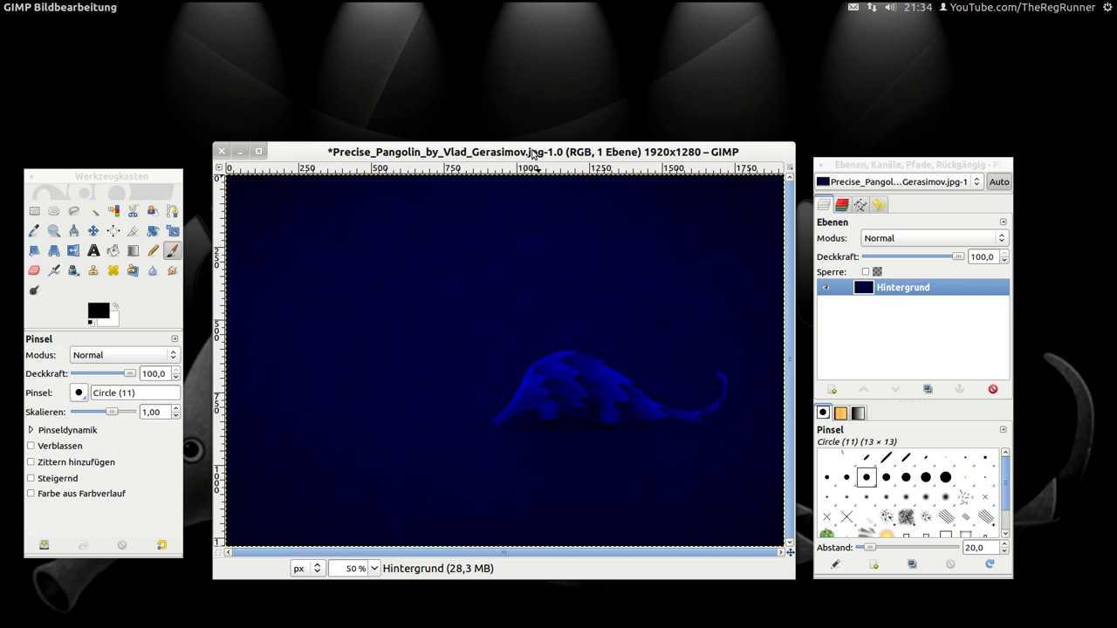
{"action": "key", "text": "alt"}
Step: Apply Helligkeit/Kontrast with brightness -19 and contrast 8
{"action": "type", "text": "Hell"}
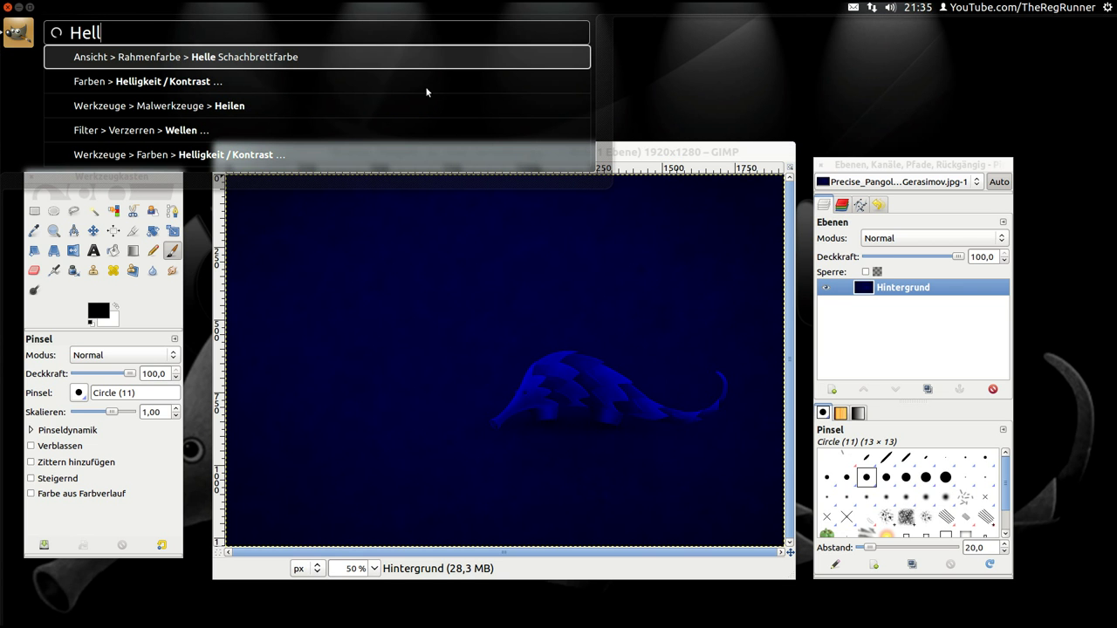
{"action": "left_click", "coordinate": [119, 84]}
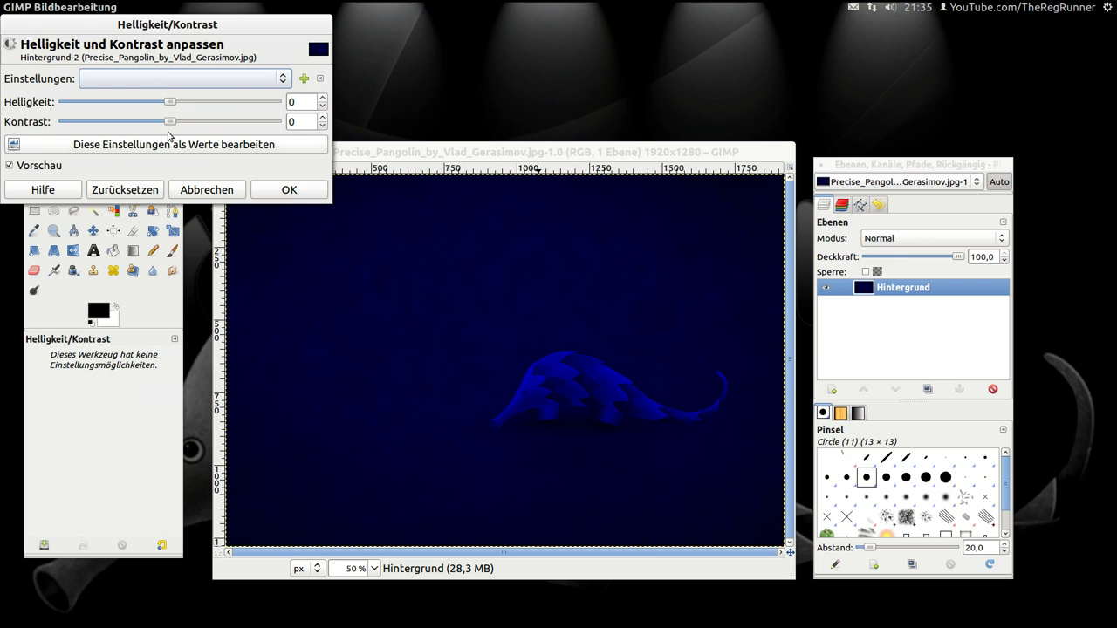
{"action": "left_click_drag", "start_coordinate": [170, 102], "coordinate": [160, 108]}
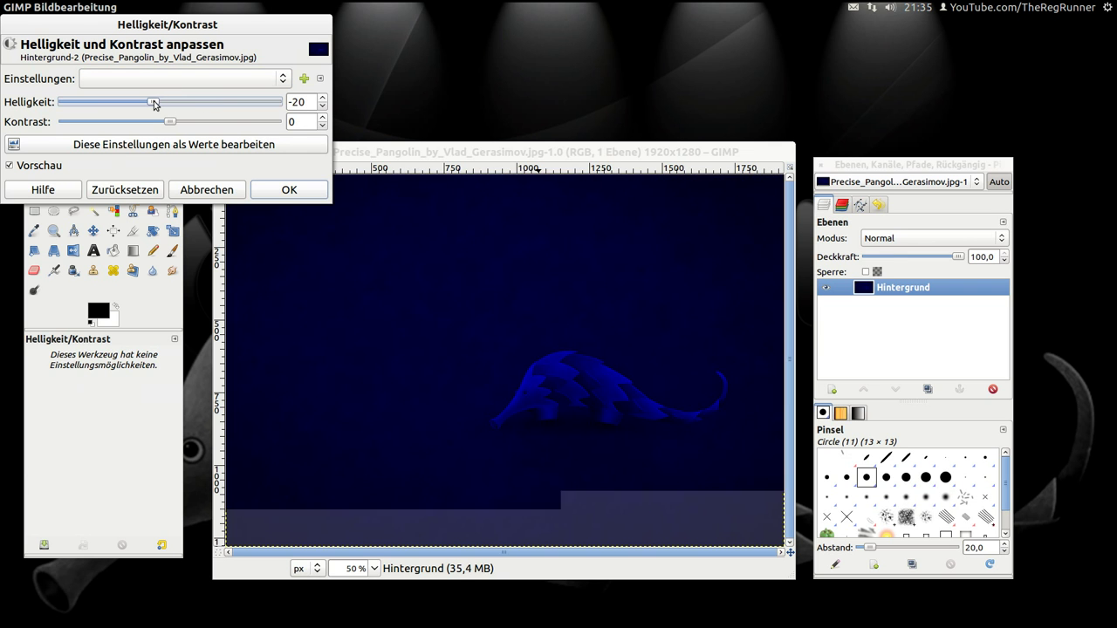
{"action": "left_click_drag", "start_coordinate": [171, 123], "coordinate": [179, 122]}
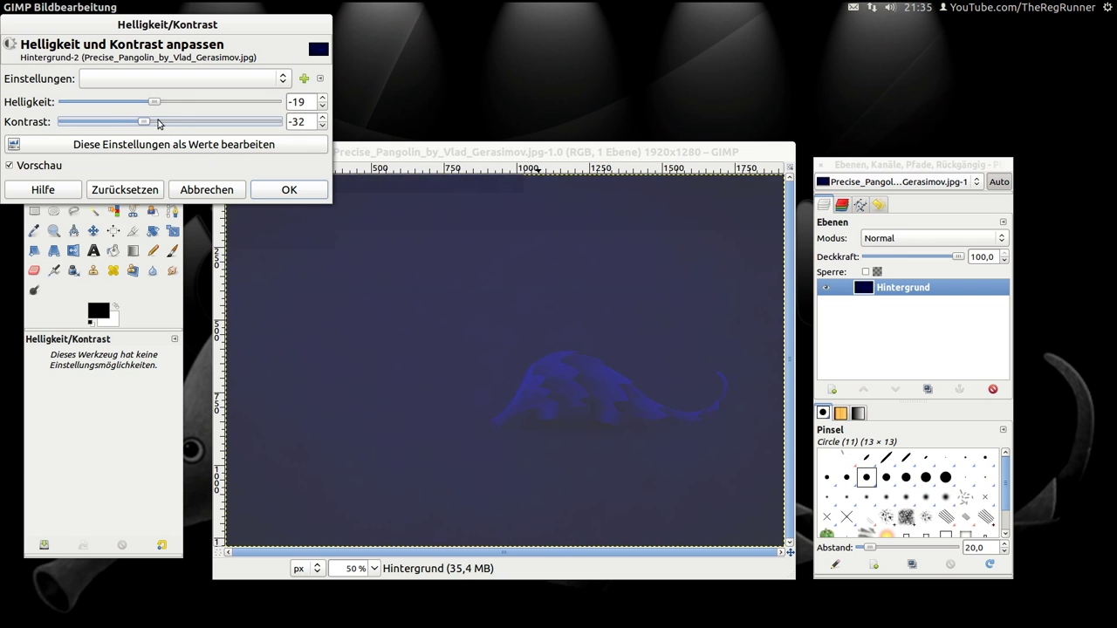
{"action": "left_click", "coordinate": [286, 192]}
{"action": "key", "text": "alt"}
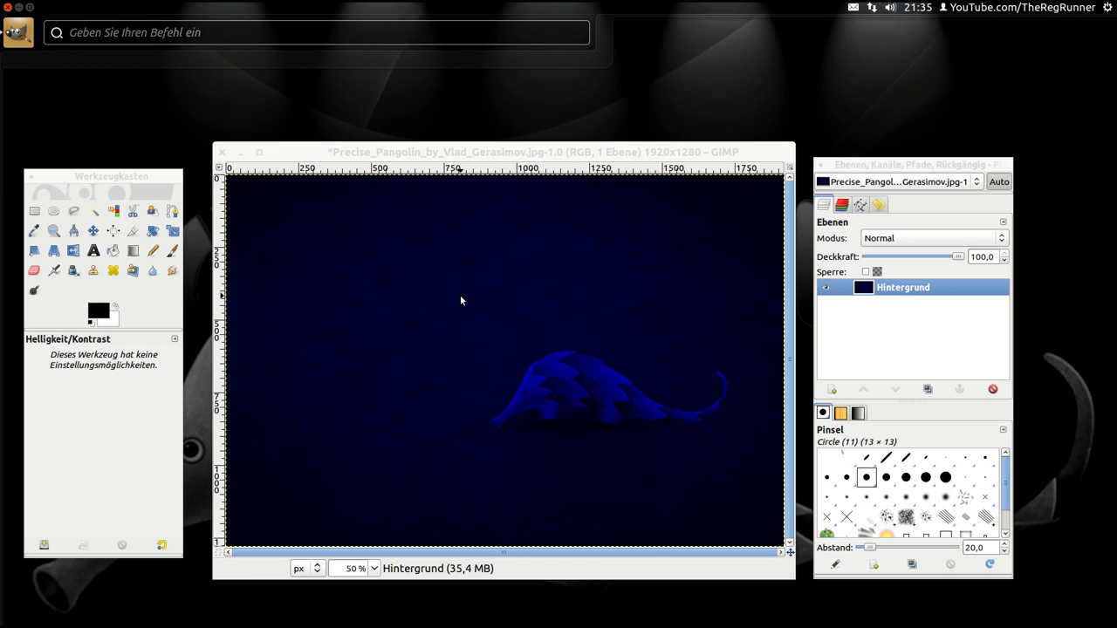
{"action": "type", "text": "Lich"}
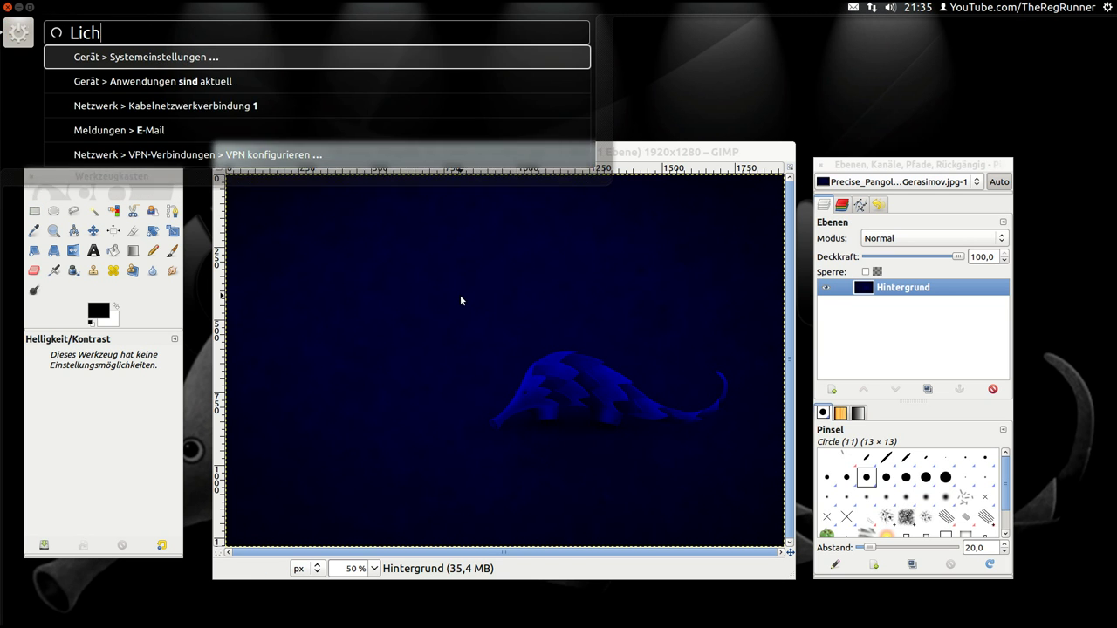
{"action": "type", "text": "teff"}
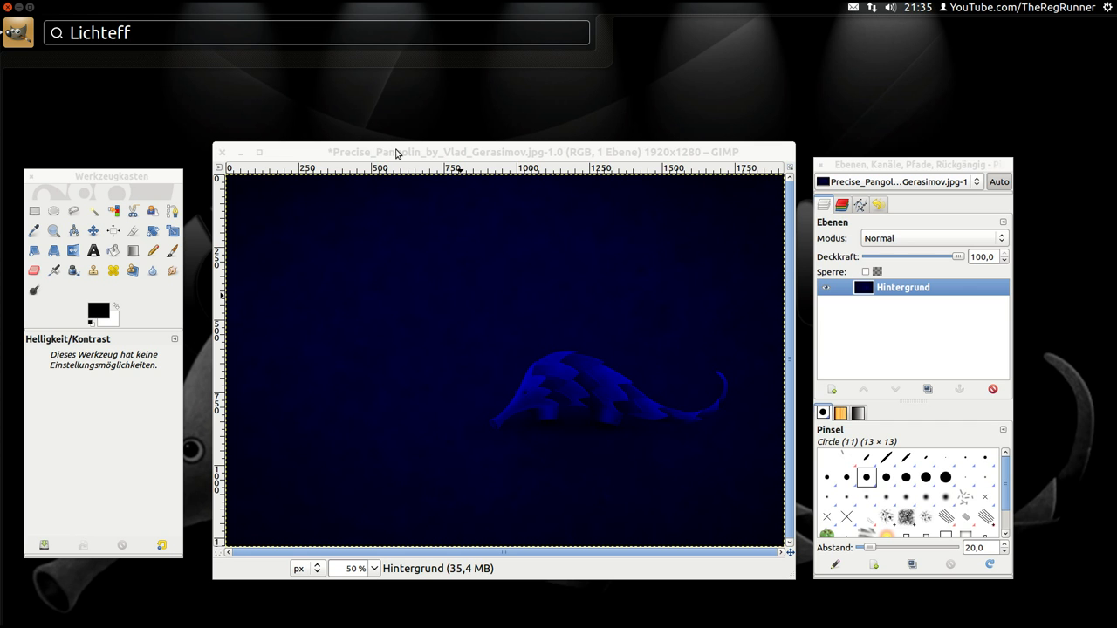
{"action": "key", "text": "Escape"}
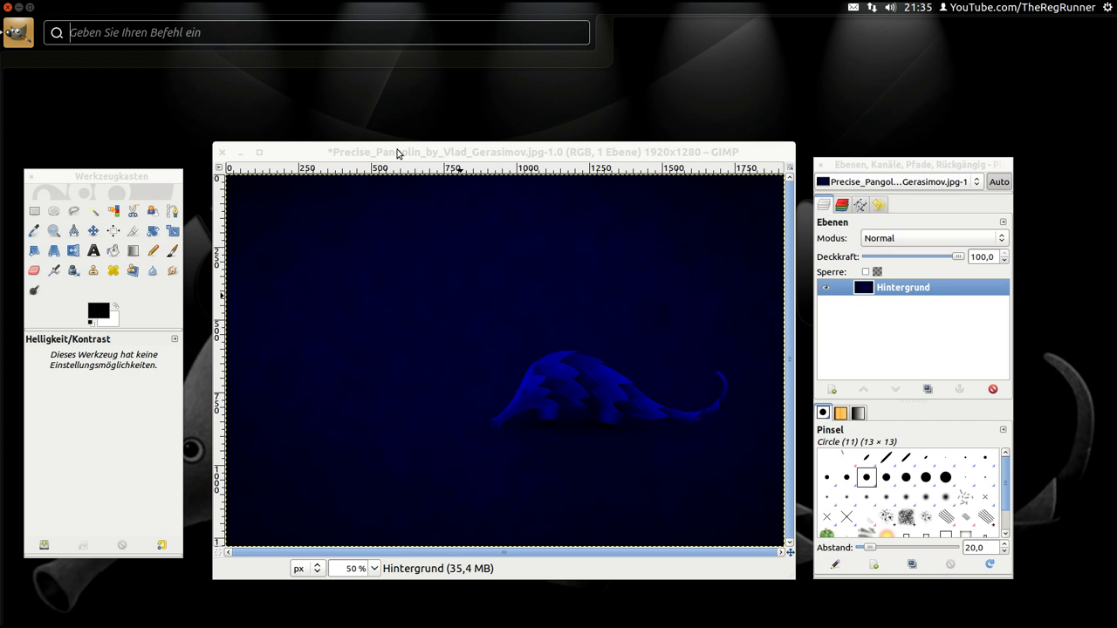
{"action": "key", "text": "Escape"}
{"action": "left_click", "coordinate": [349, 154]}
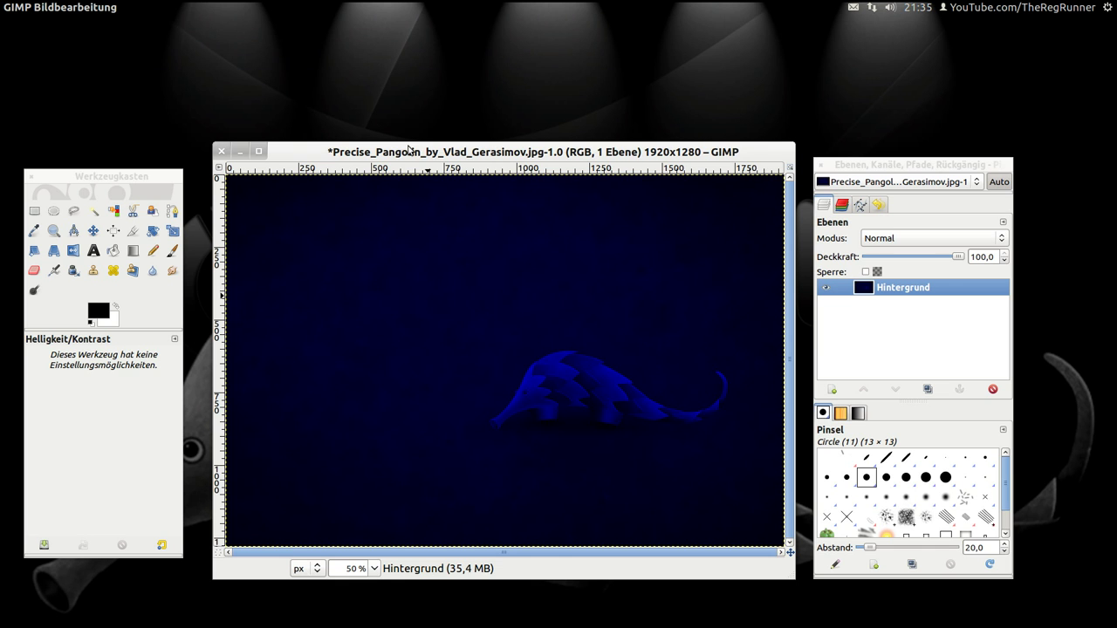
{"action": "mouse_move", "coordinate": [278, 6]}
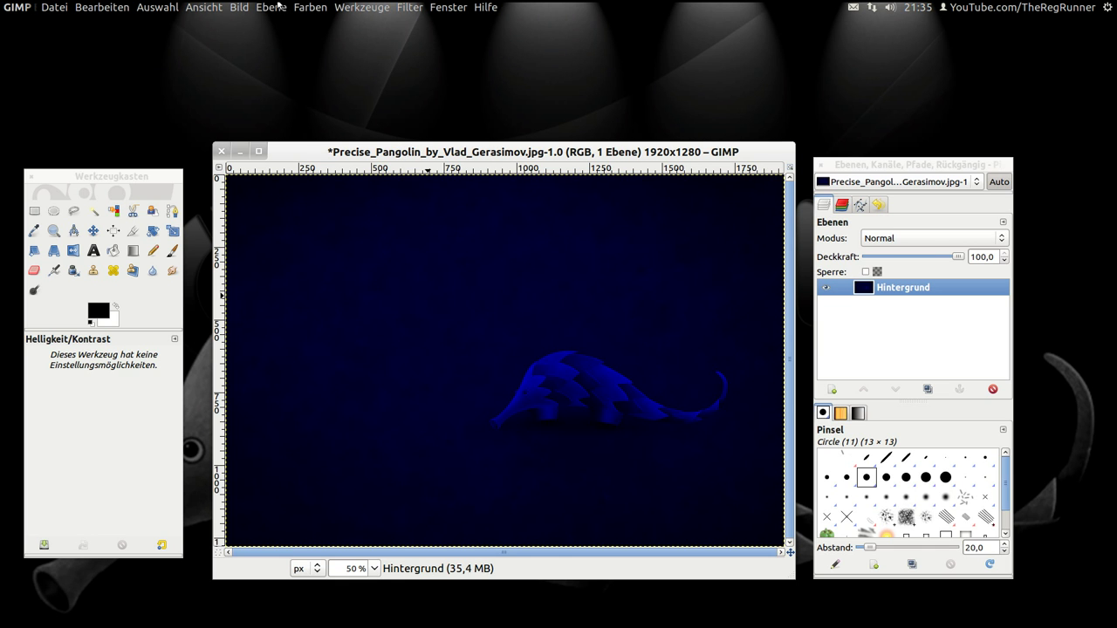
Step: Apply a Lighting Effects point light from the top-left, distance 0.663, intensity about 5.3
{"action": "left_click", "coordinate": [417, 7]}
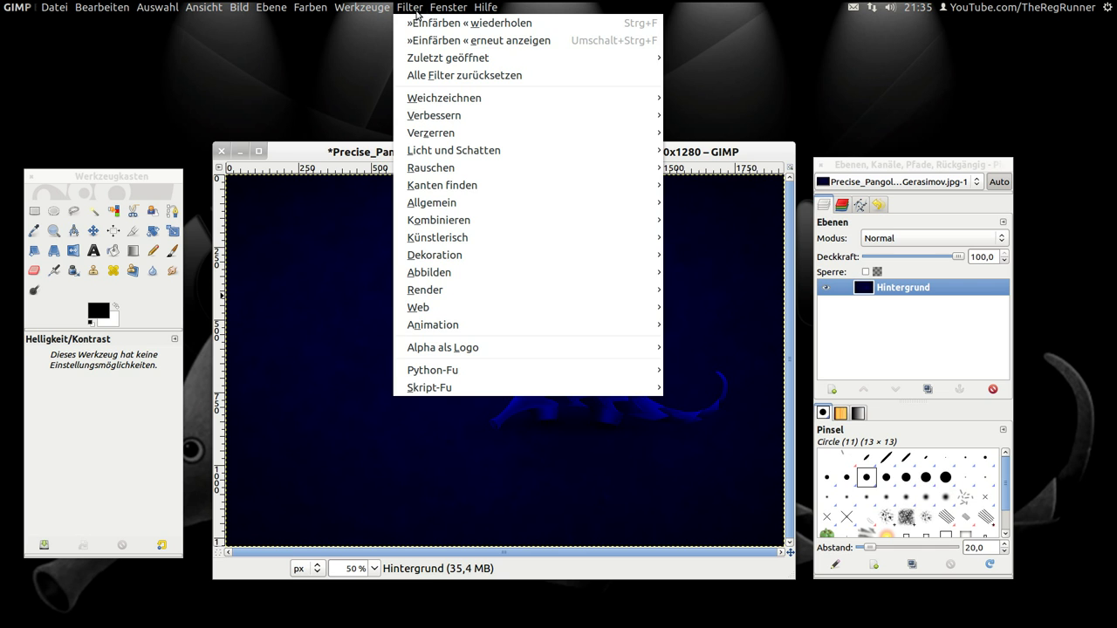
{"action": "mouse_move", "coordinate": [454, 150]}
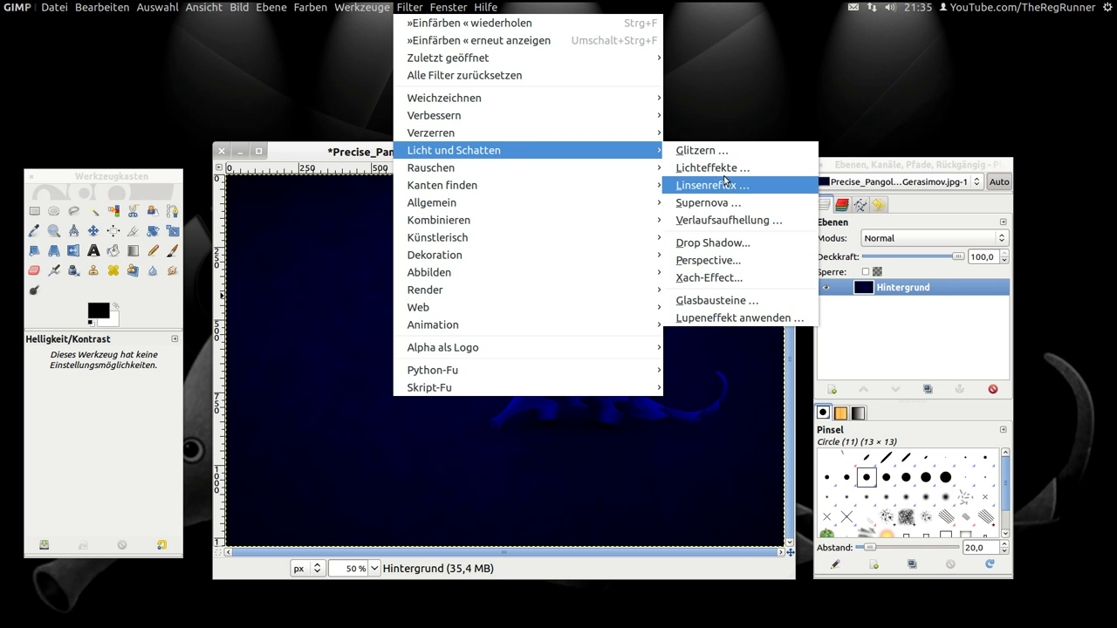
{"action": "left_click", "coordinate": [725, 168]}
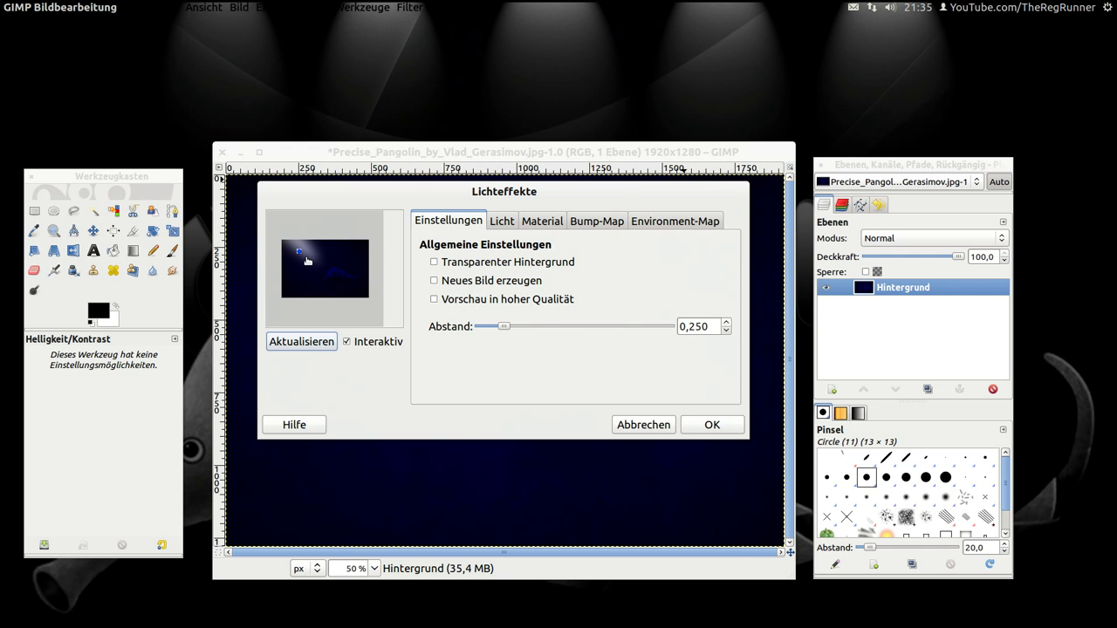
{"action": "left_click_drag", "start_coordinate": [298, 253], "coordinate": [288, 249]}
{"action": "mouse_move", "coordinate": [504, 327]}
{"action": "left_mouse_down"}
{"action": "mouse_move", "coordinate": [543, 326]}
{"action": "mouse_move", "coordinate": [465, 324]}
{"action": "left_mouse_up"}
{"action": "left_click", "coordinate": [514, 220]}
{"action": "type", "text": "5"}
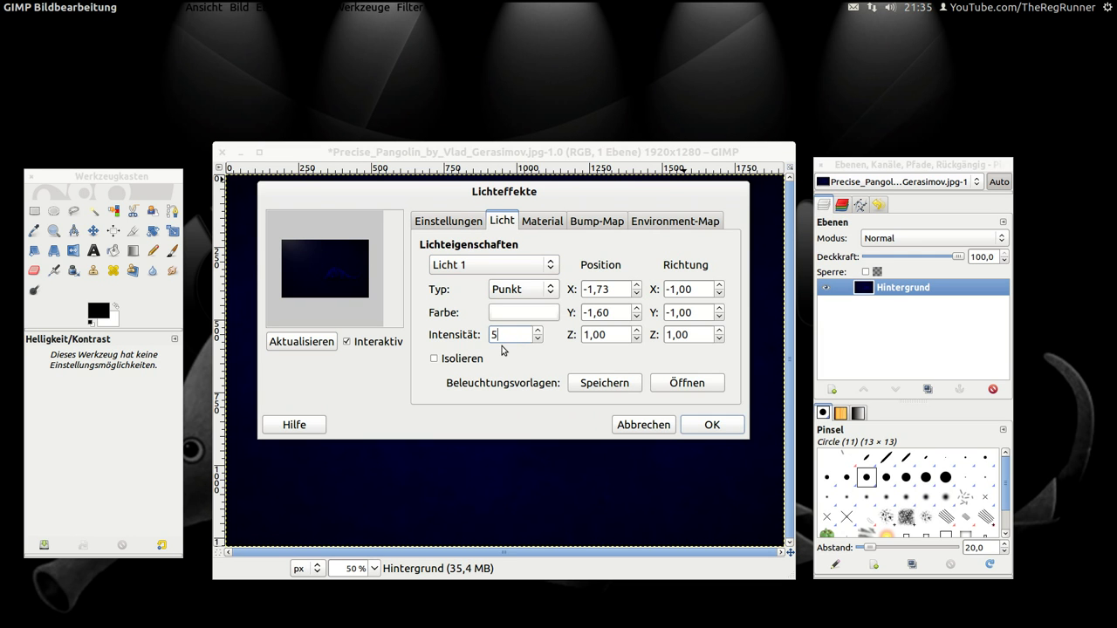
{"action": "left_click", "coordinate": [537, 332]}
{"action": "left_click", "coordinate": [538, 332]}
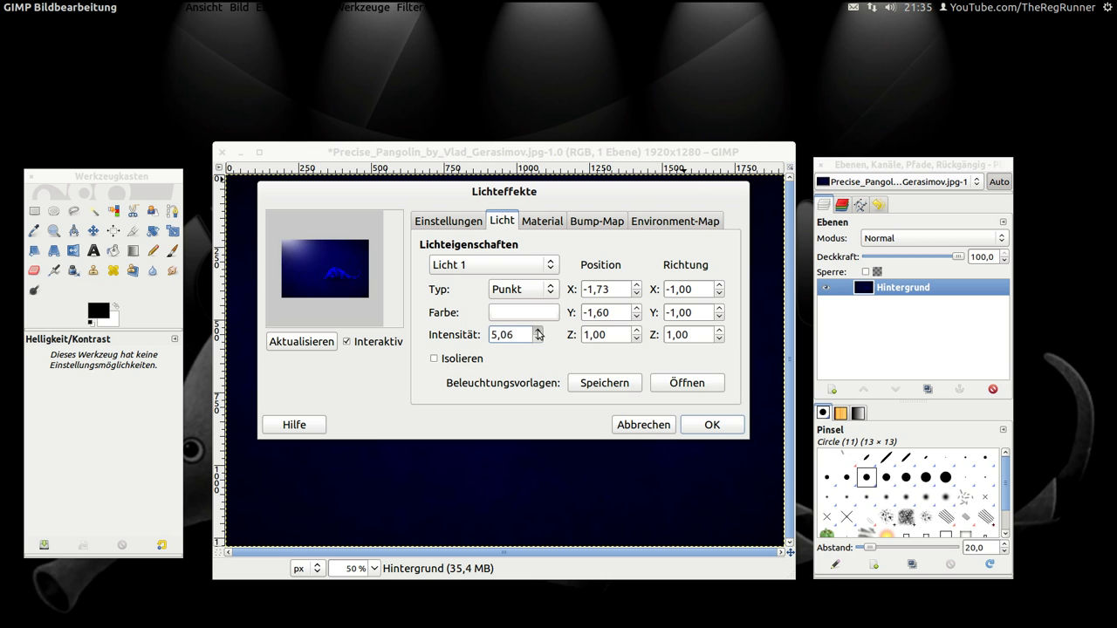
{"action": "left_click", "coordinate": [711, 426]}
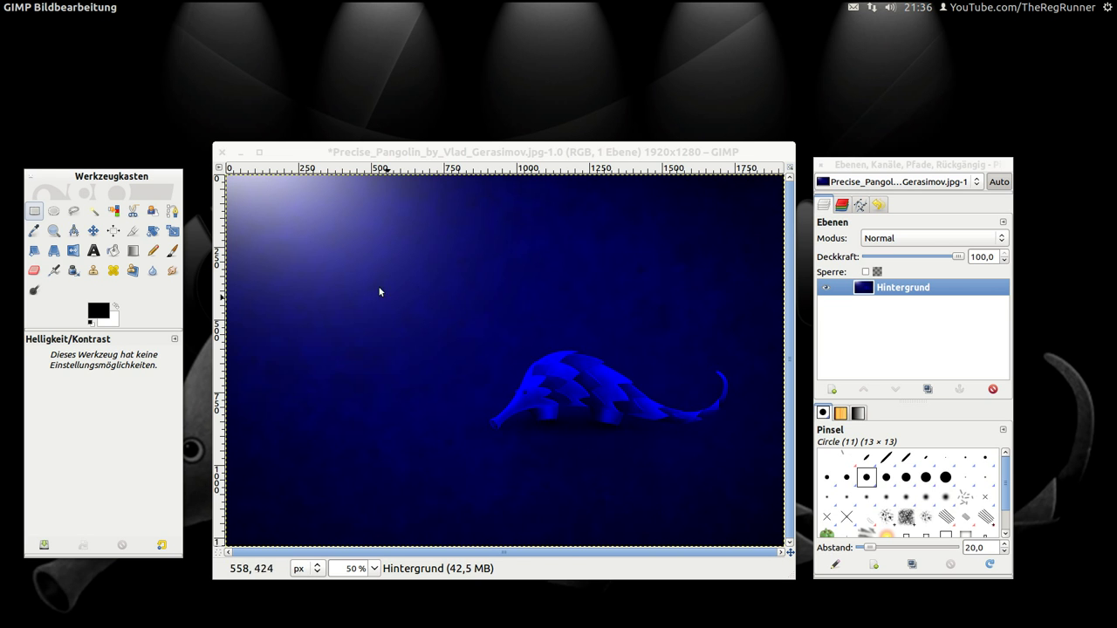
{"action": "left_click", "coordinate": [349, 152]}
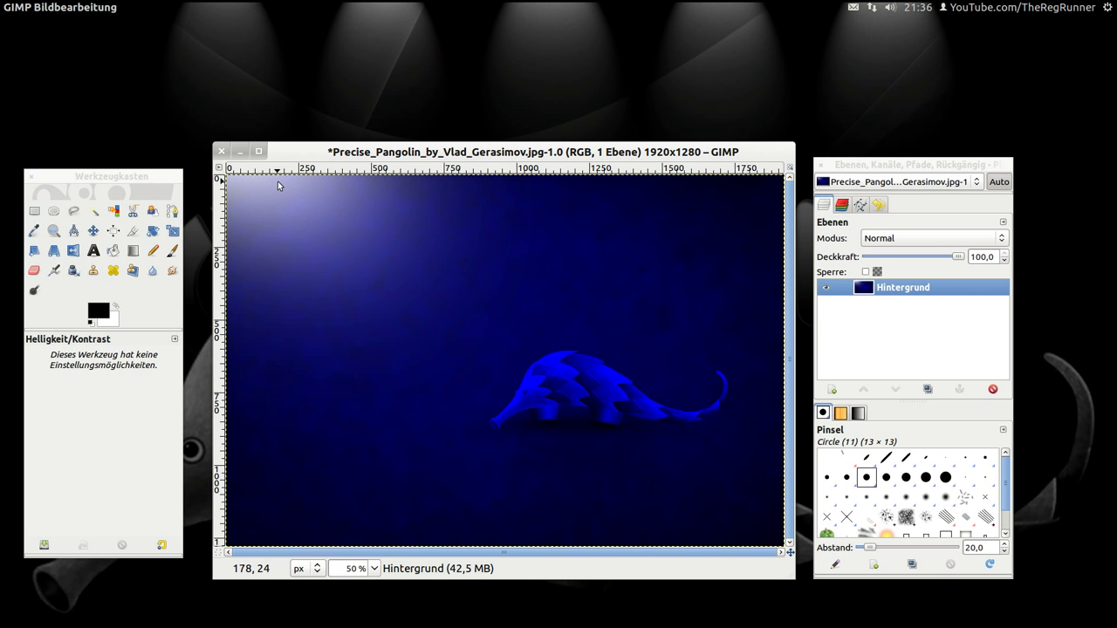
Step: Overwrite Precise_Pangolin_by_TheRegRunner.jpg in the home folder at JPEG quality 100, then close the image
{"action": "left_click", "coordinate": [54, 7]}
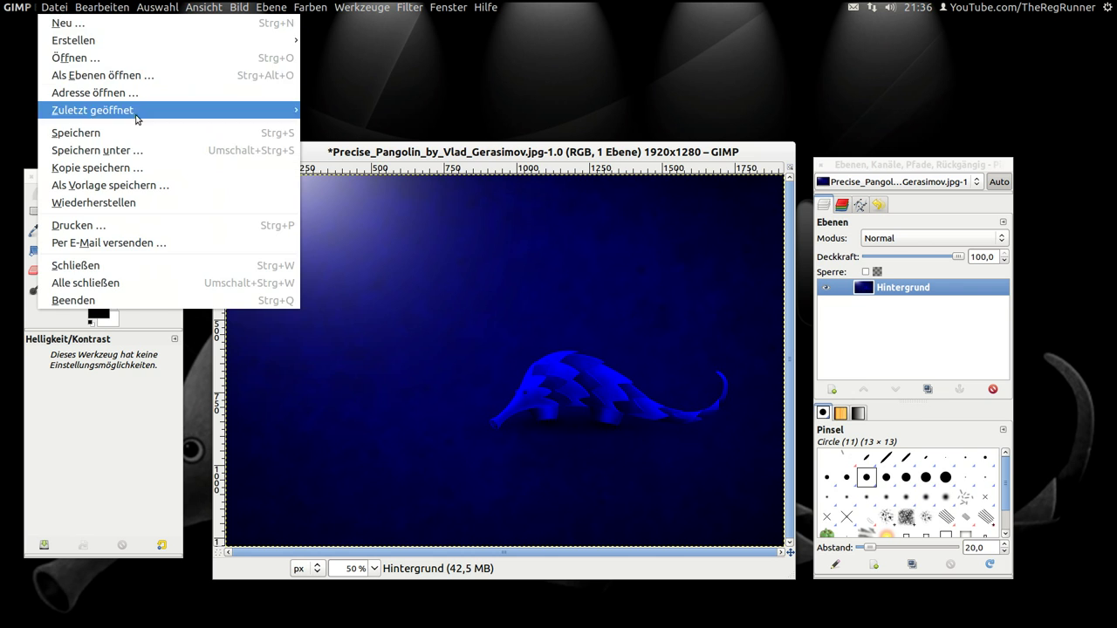
{"action": "left_click", "coordinate": [135, 151]}
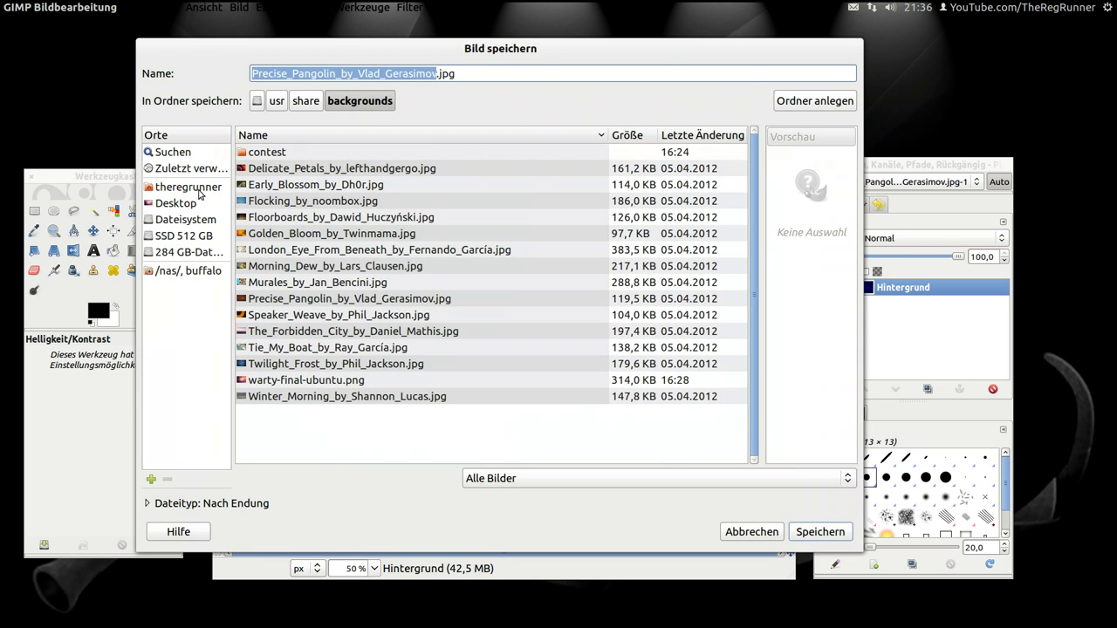
{"action": "left_click", "coordinate": [187, 188]}
{"action": "left_click", "coordinate": [301, 201]}
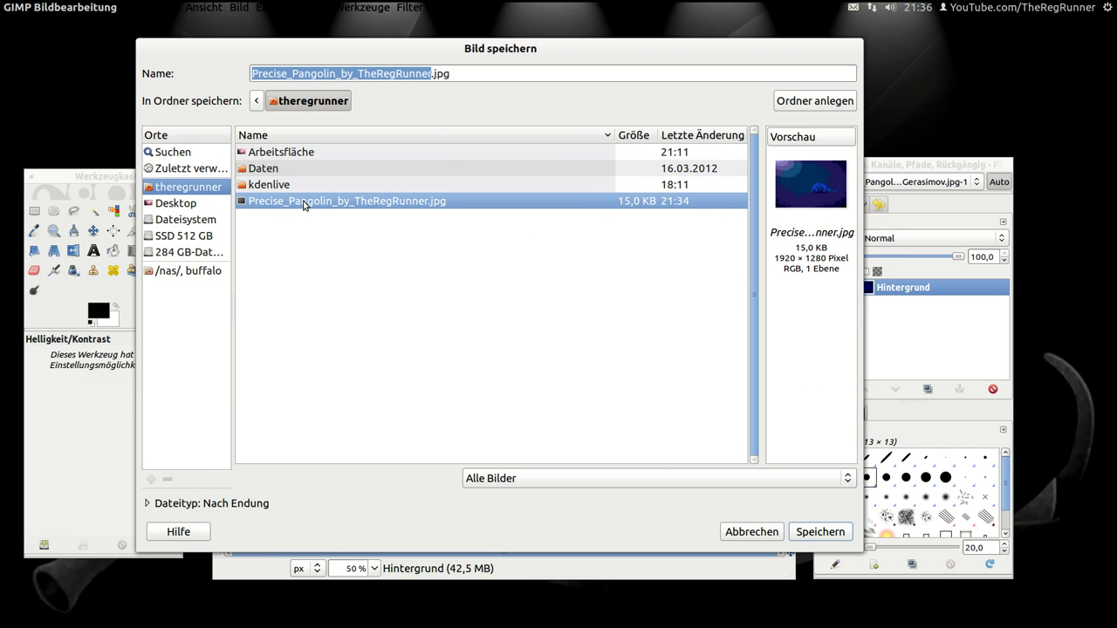
{"action": "left_click", "coordinate": [835, 534]}
{"action": "left_click", "coordinate": [669, 367]}
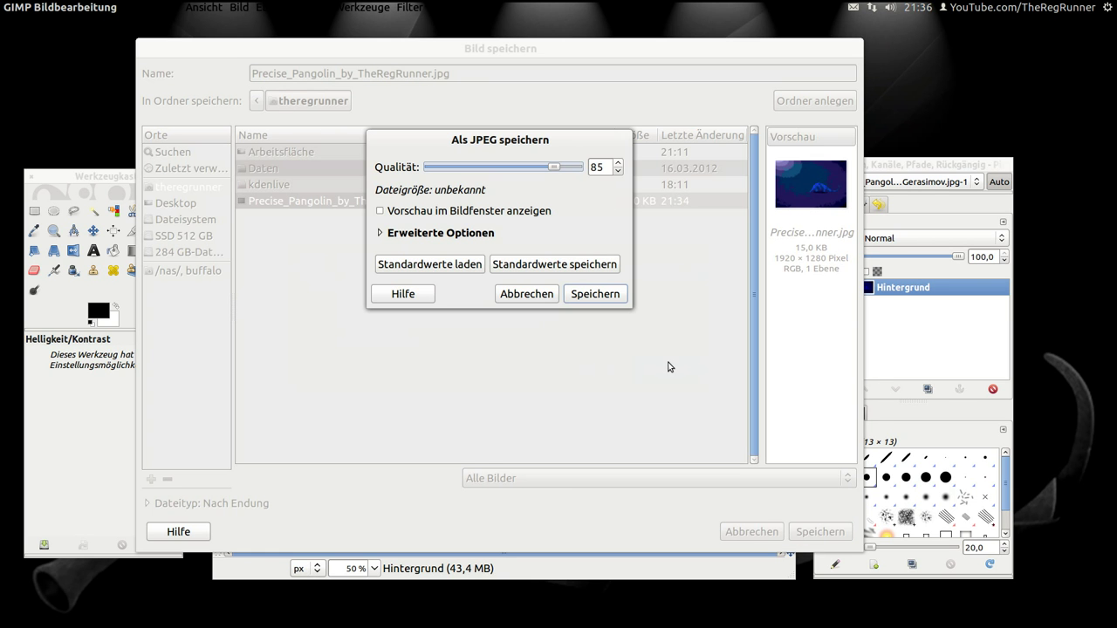
{"action": "left_click_drag", "start_coordinate": [555, 167], "coordinate": [604, 168]}
{"action": "left_click", "coordinate": [595, 294]}
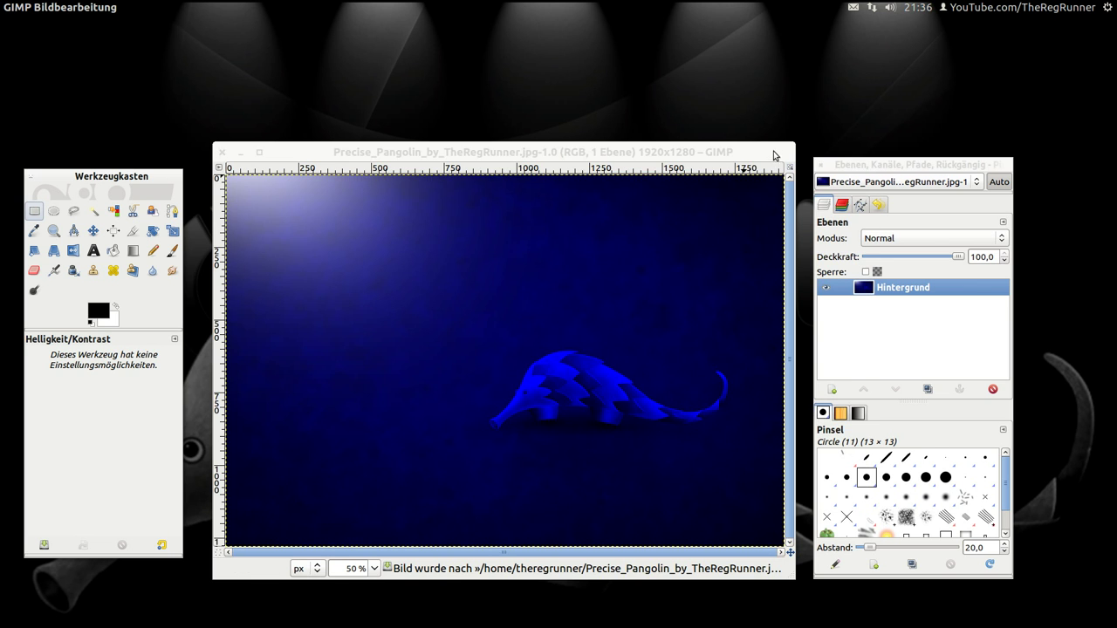
{"action": "left_click", "coordinate": [222, 153]}
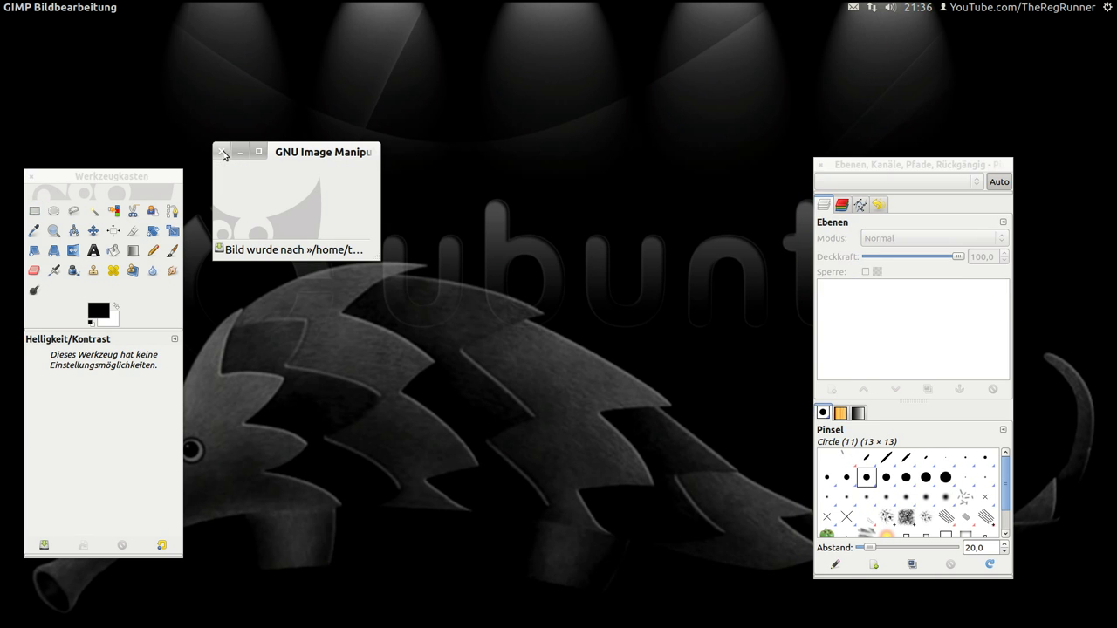
Step: Quit GIMP and open the desktop background settings showing the Pictures Folder wallpapers
{"action": "left_click", "coordinate": [222, 154]}
{"action": "right_click", "coordinate": [526, 132]}
{"action": "left_click", "coordinate": [619, 245]}
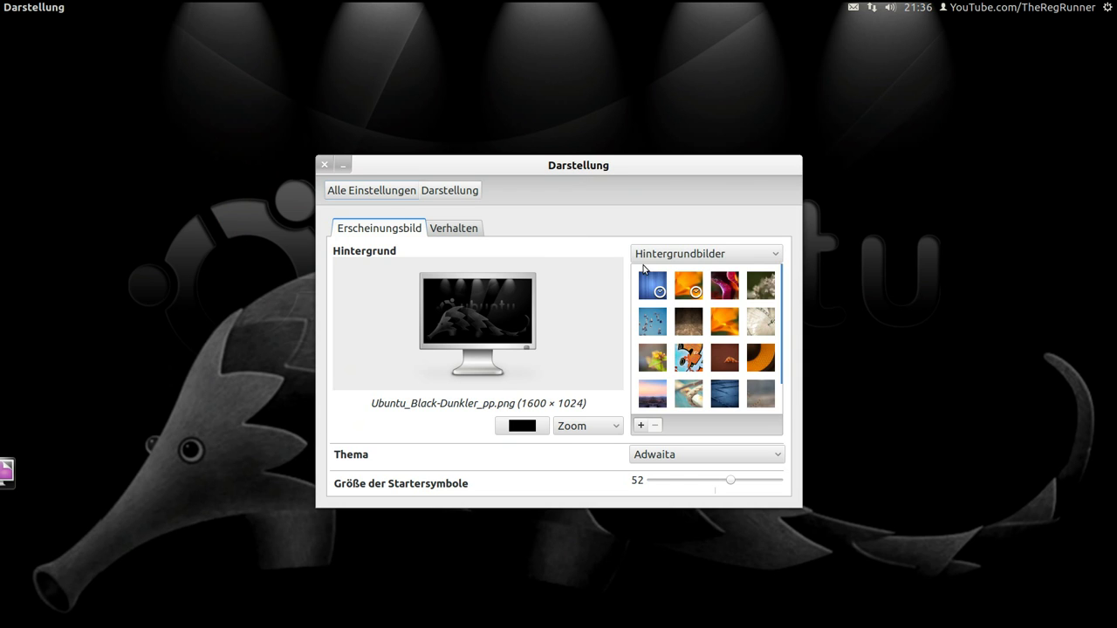
{"action": "left_click", "coordinate": [705, 254]}
{"action": "left_click", "coordinate": [681, 201]}
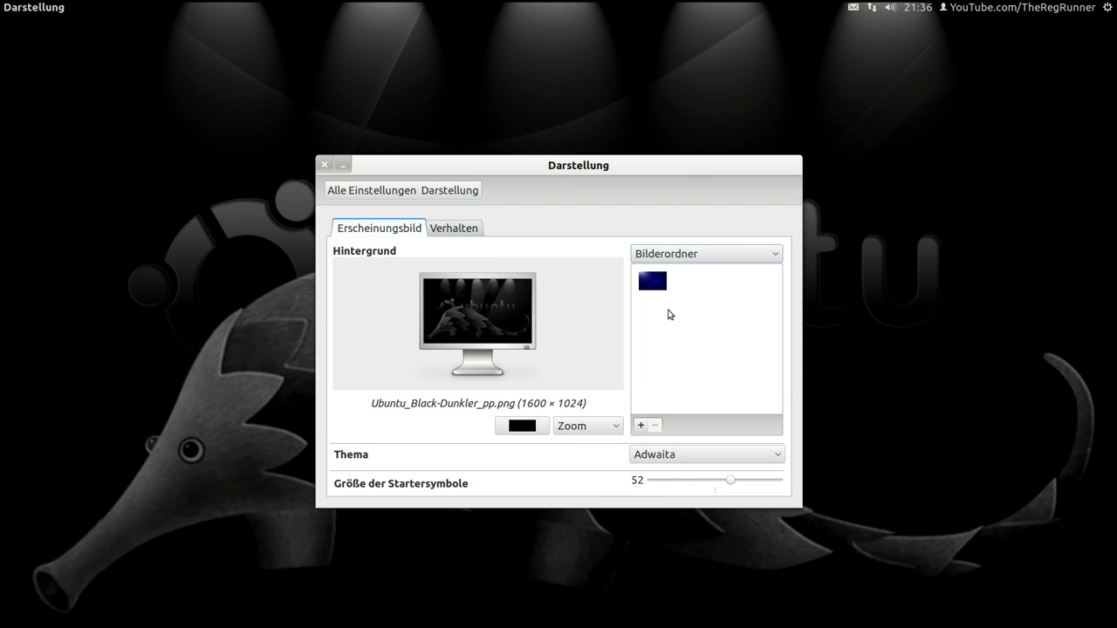
Step: Add the new Precise_Pangolin JPEG as the wallpaper and close Appearance settings
{"action": "left_click", "coordinate": [641, 425]}
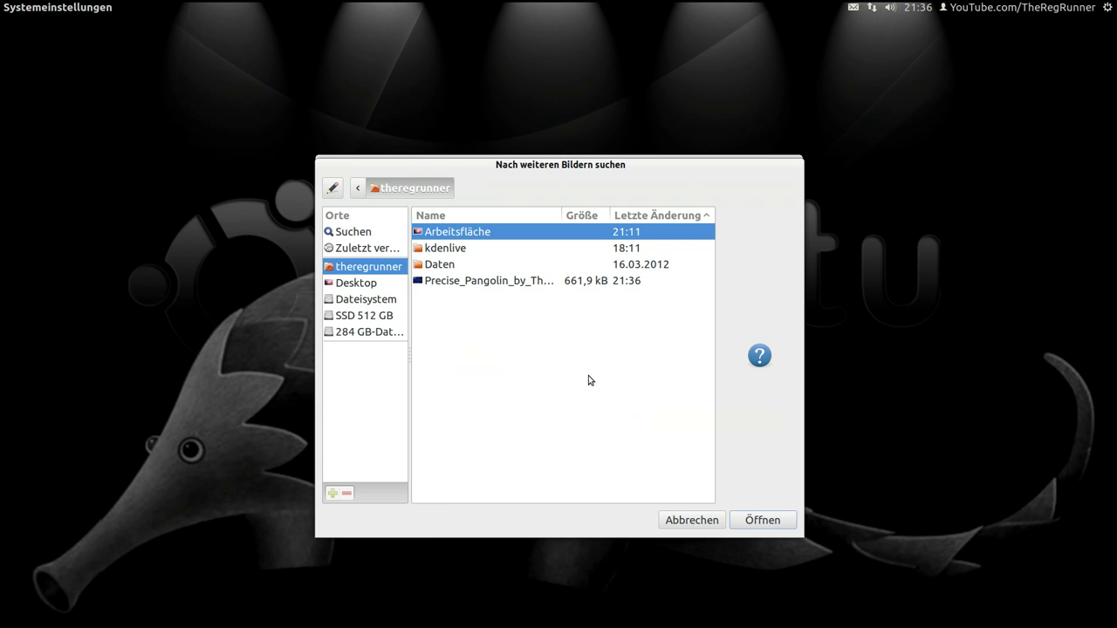
{"action": "left_click", "coordinate": [498, 279]}
{"action": "left_click", "coordinate": [770, 526]}
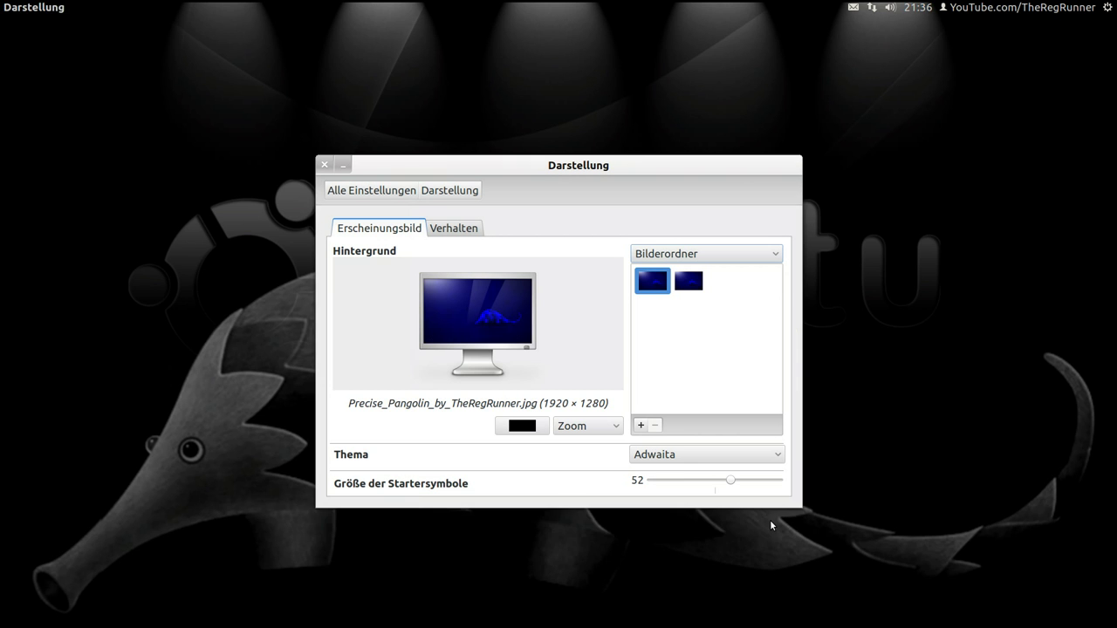
{"action": "left_click", "coordinate": [323, 165]}
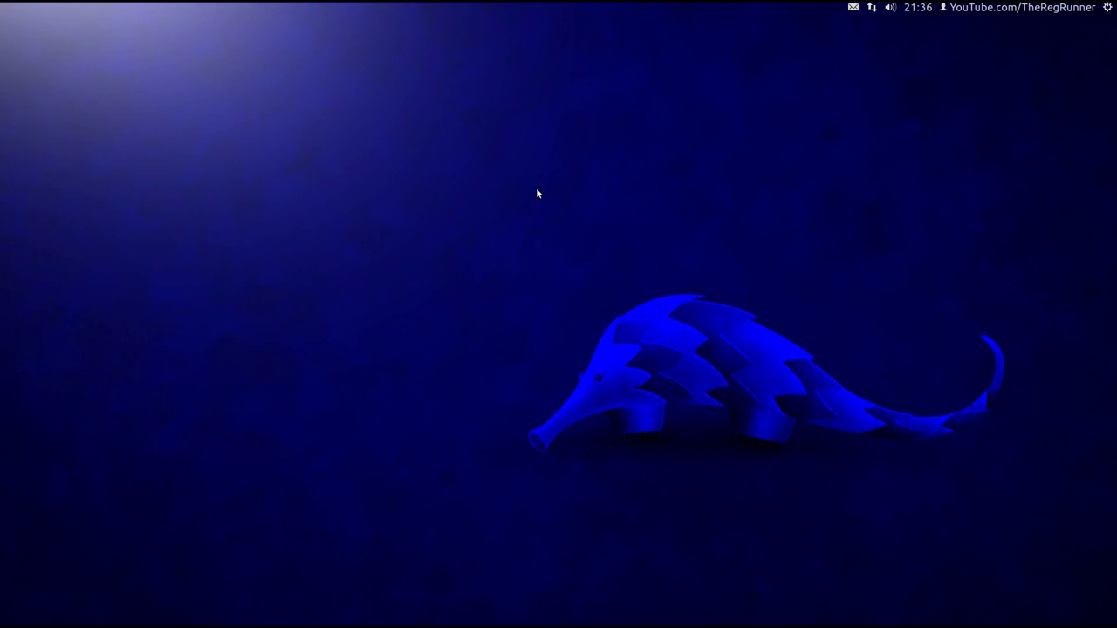
{"action": "left_click_drag", "start_coordinate": [537, 189], "coordinate": [576, 209]}
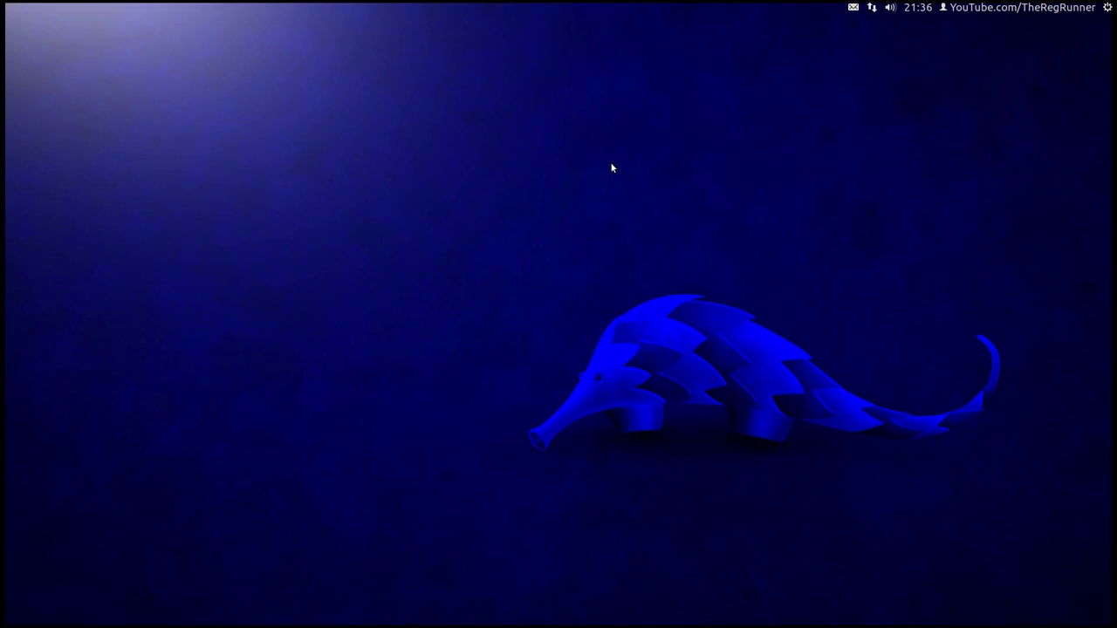
{"action": "left_click_drag", "start_coordinate": [576, 209], "coordinate": [611, 167]}
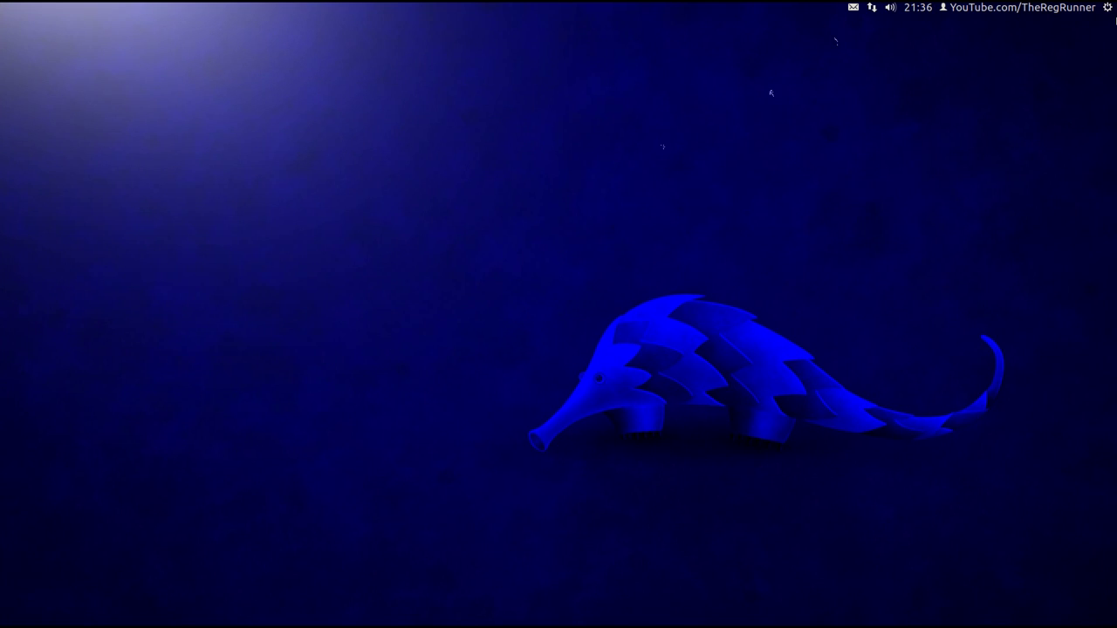